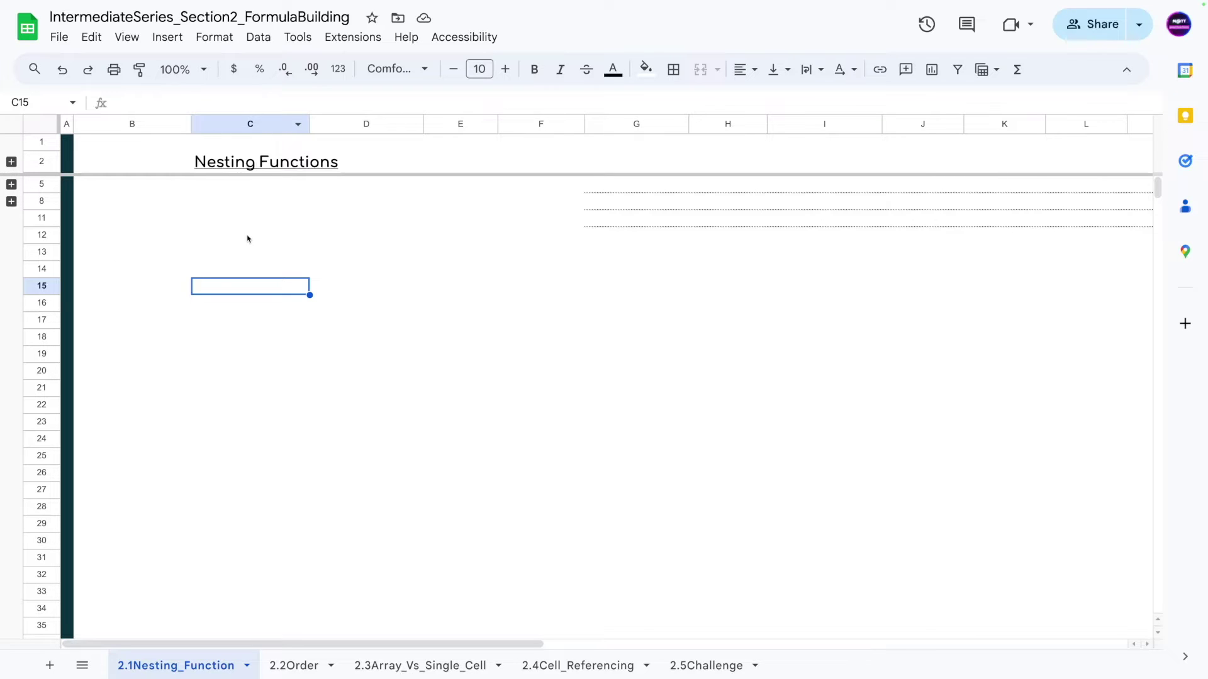
Step: Expand the collapsed rows 3–4 beneath the Nesting Functions heading
click(237, 162)
click(218, 188)
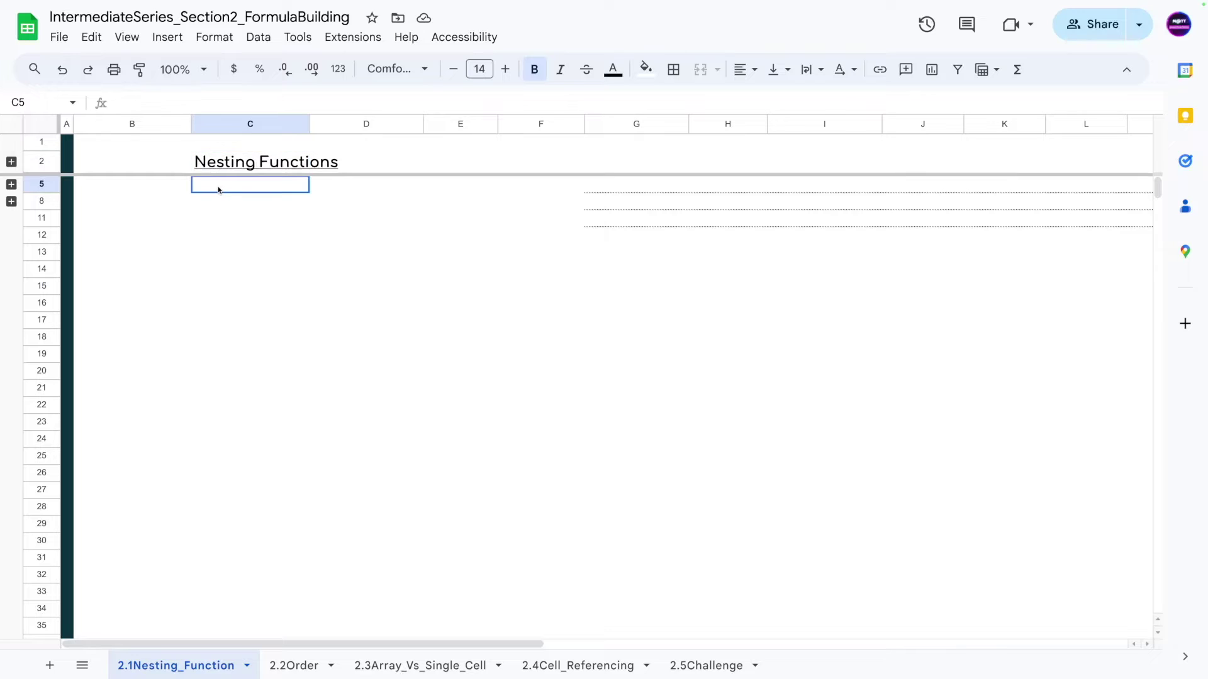
click(11, 163)
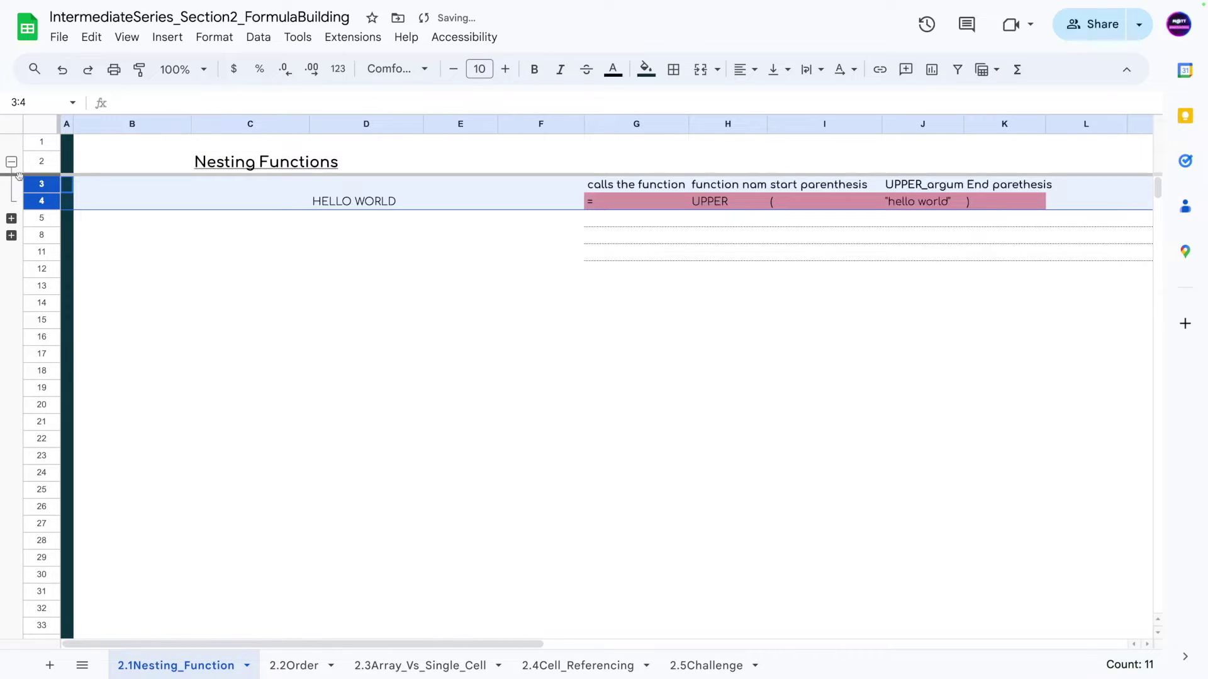
click(113, 248)
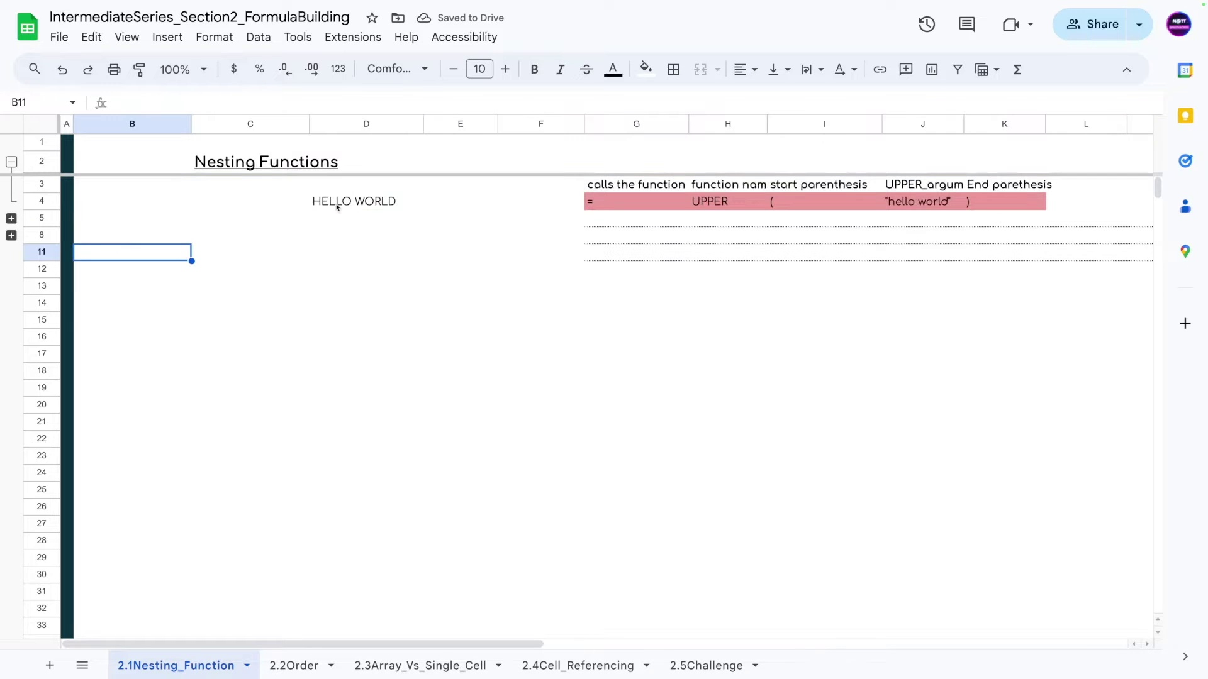
Step: Examine the parts of the UPPER formula in G4:K4 and compare them with the formula in D4
click(612, 201)
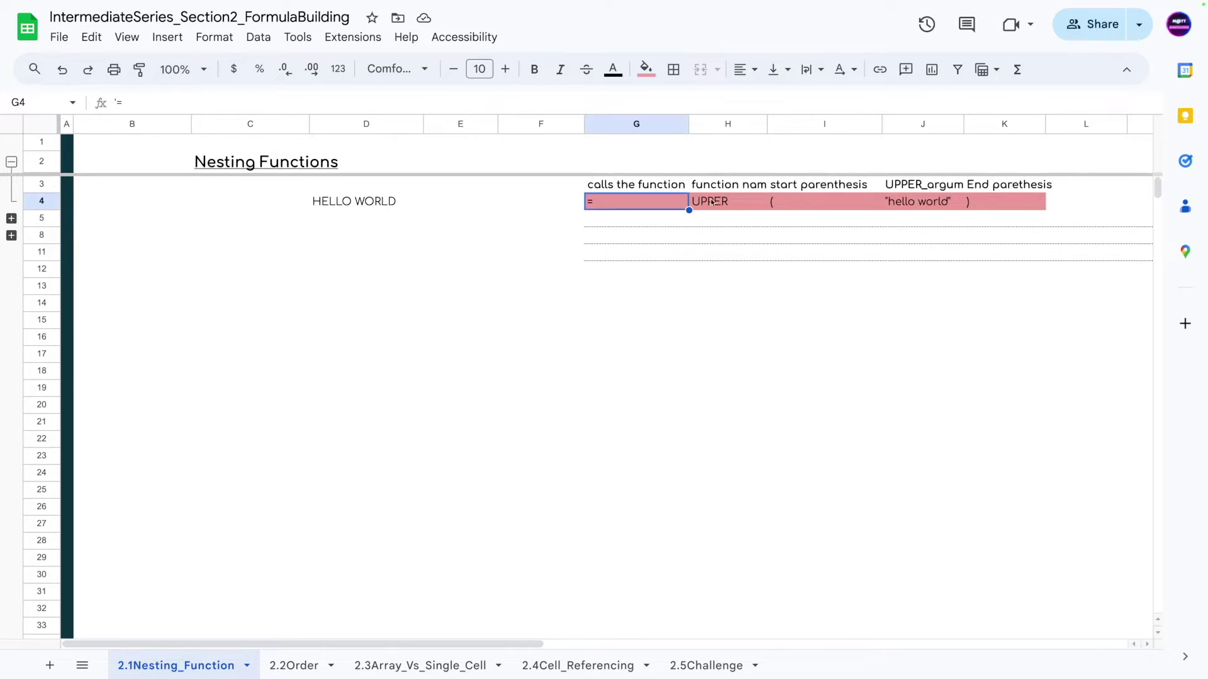
click(711, 200)
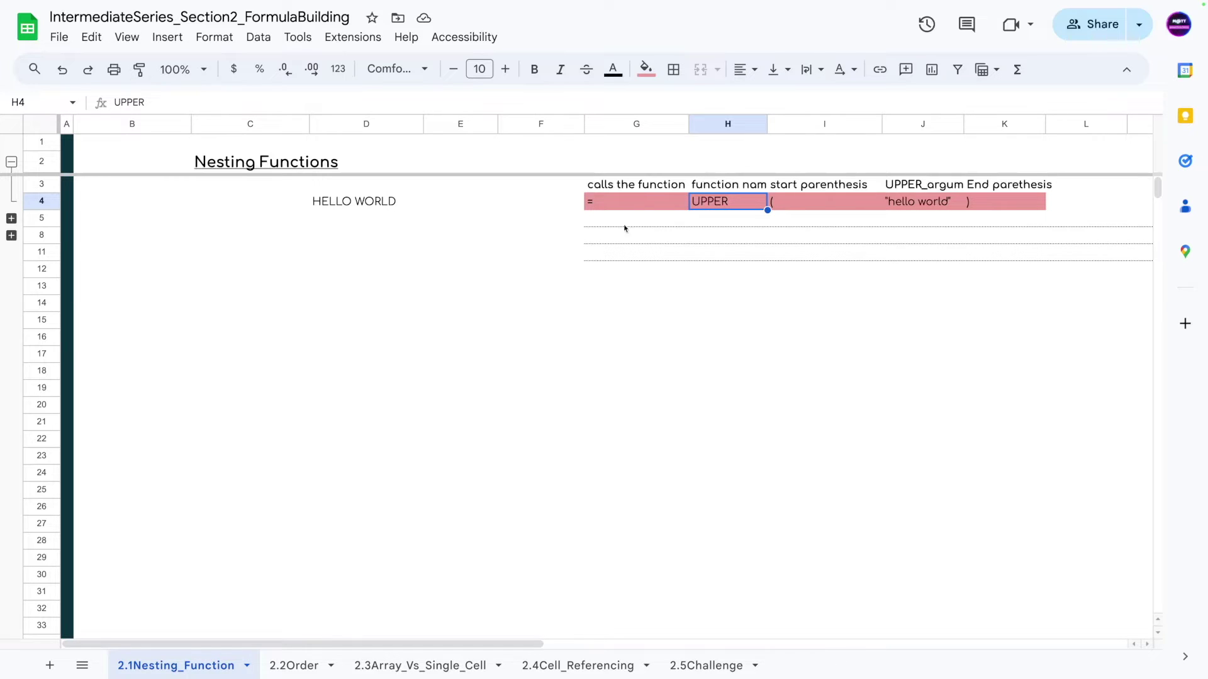
click(609, 206)
click(956, 200)
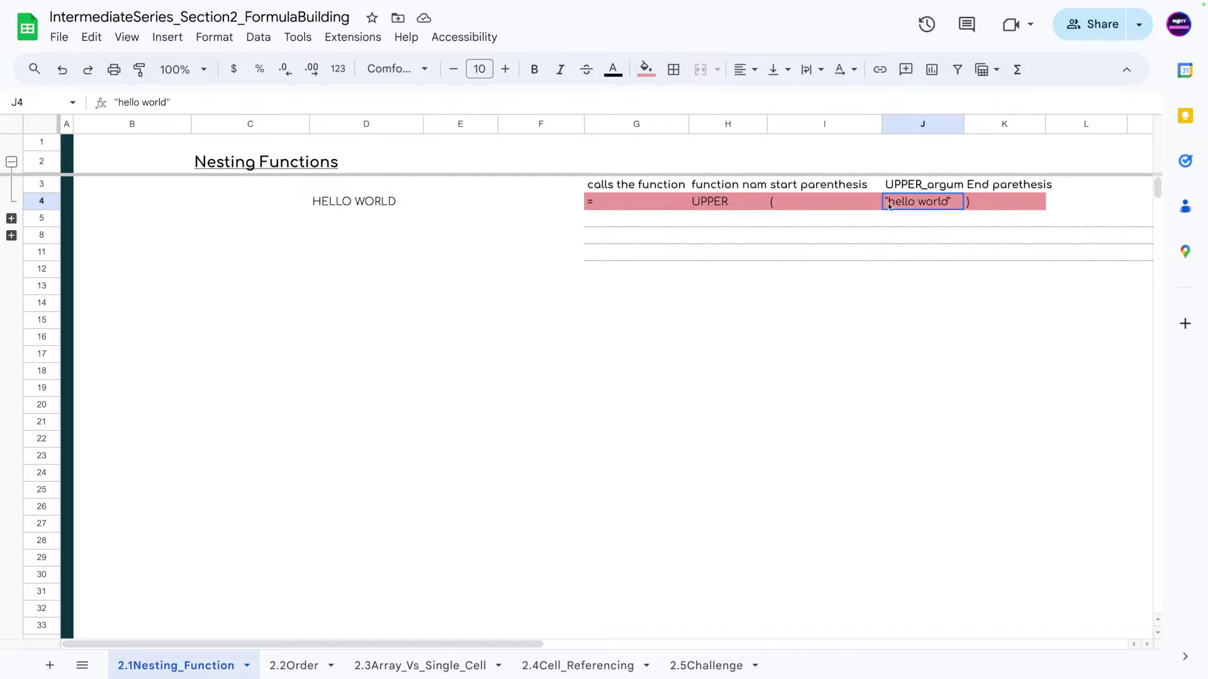
click(824, 201)
click(334, 206)
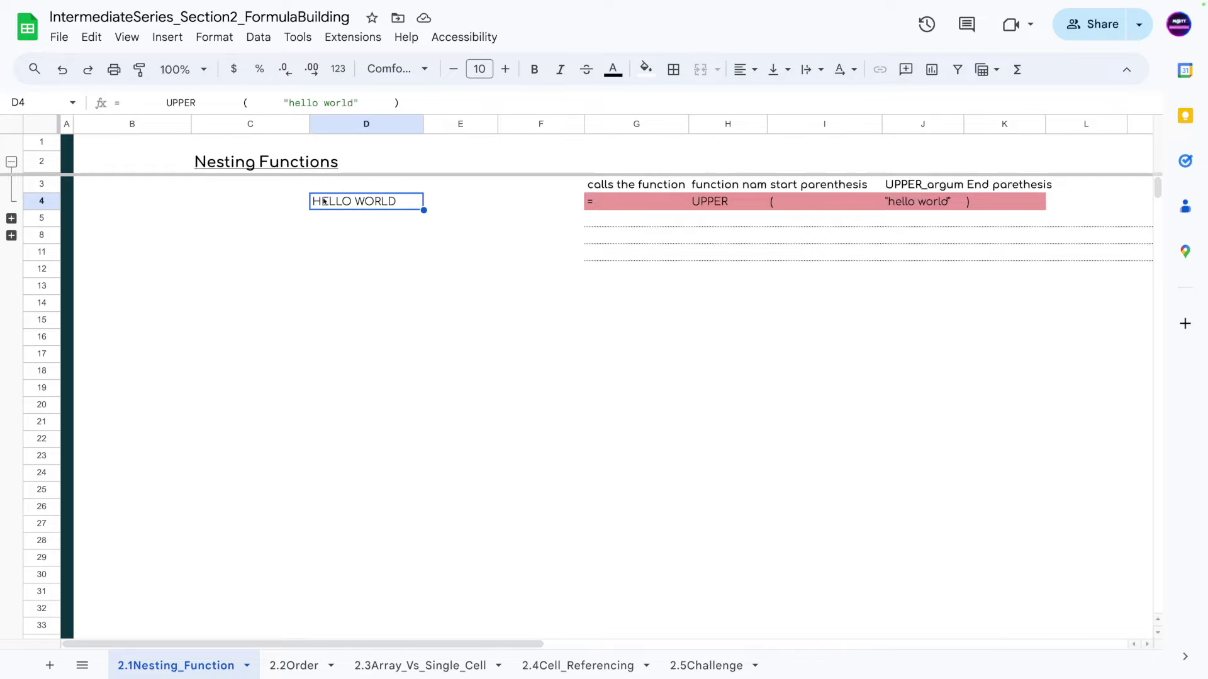
click(351, 221)
click(350, 203)
drag(591, 205, 1035, 208)
click(895, 229)
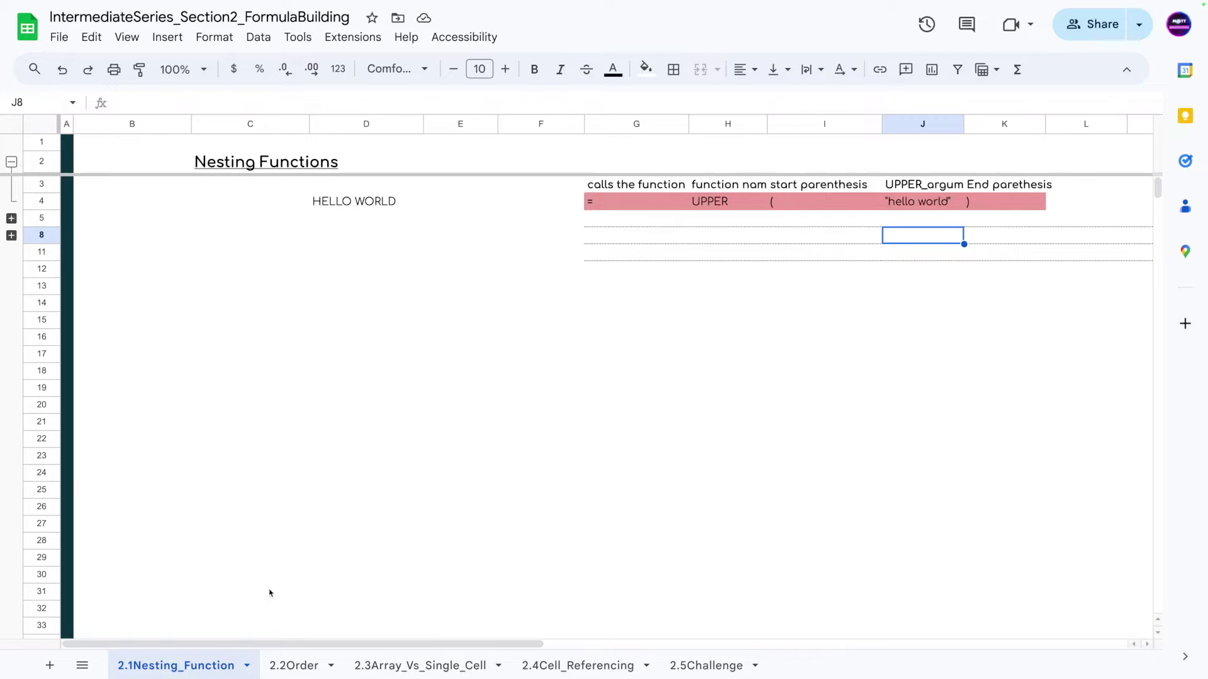
Step: Expand the collapsed rows 6–7 and inspect the nested formula in D7
click(10, 218)
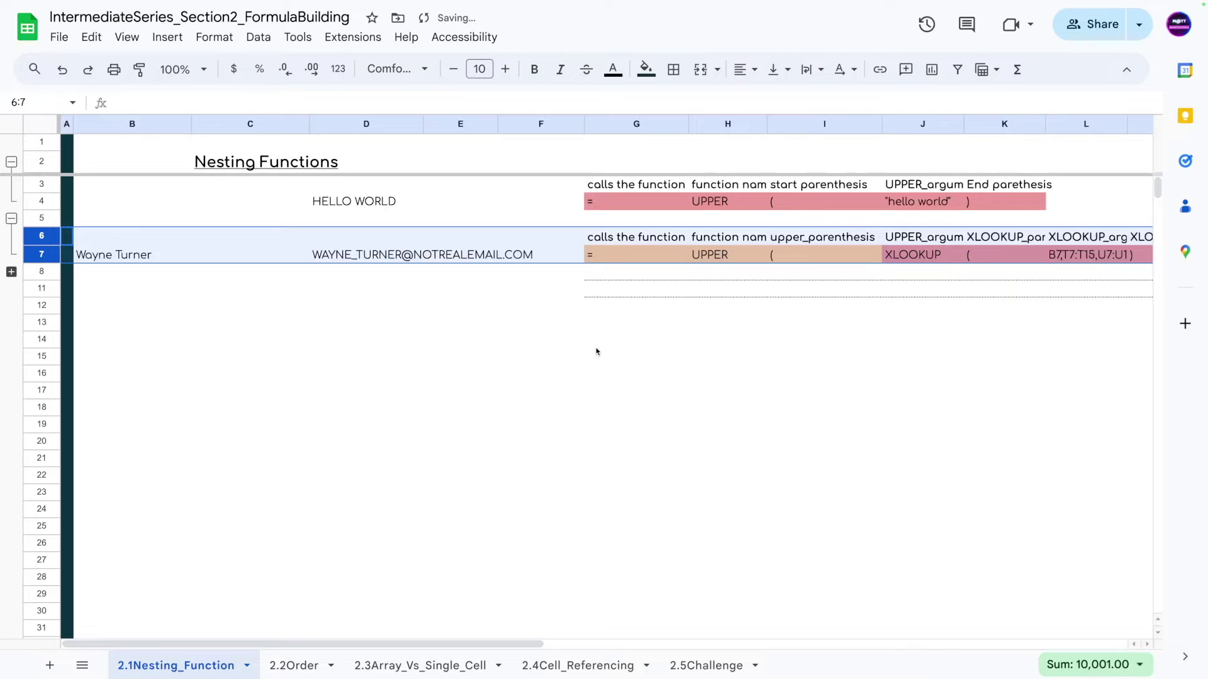
click(276, 310)
click(813, 259)
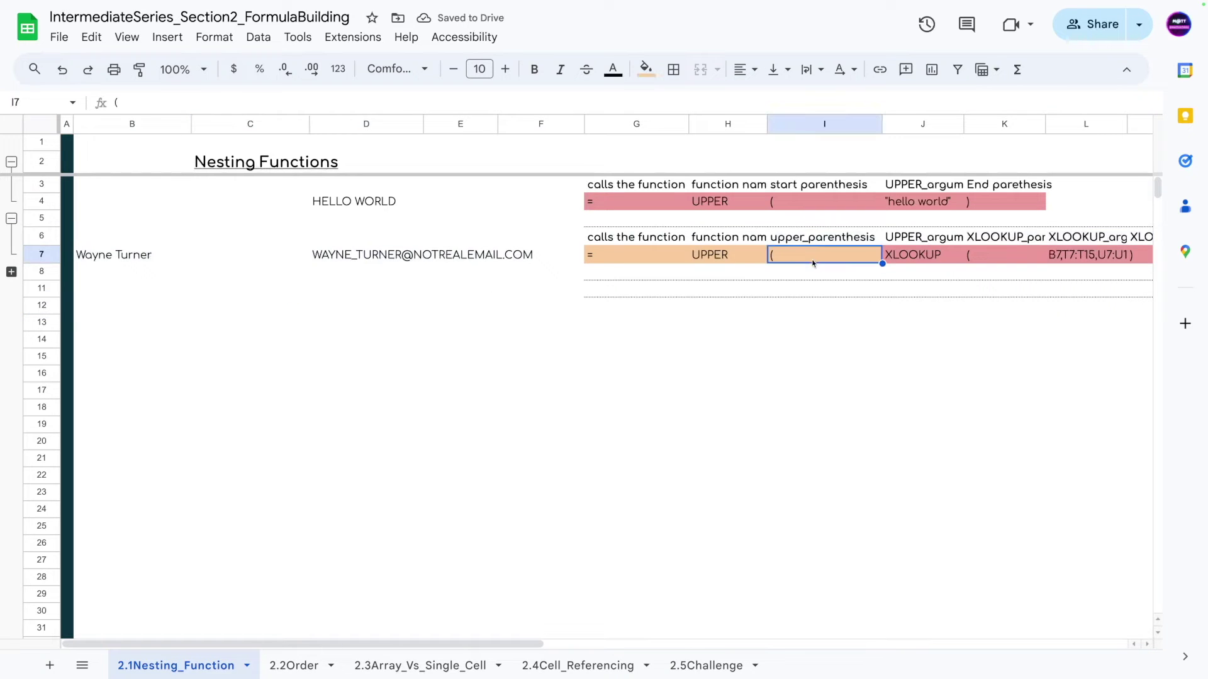
click(350, 264)
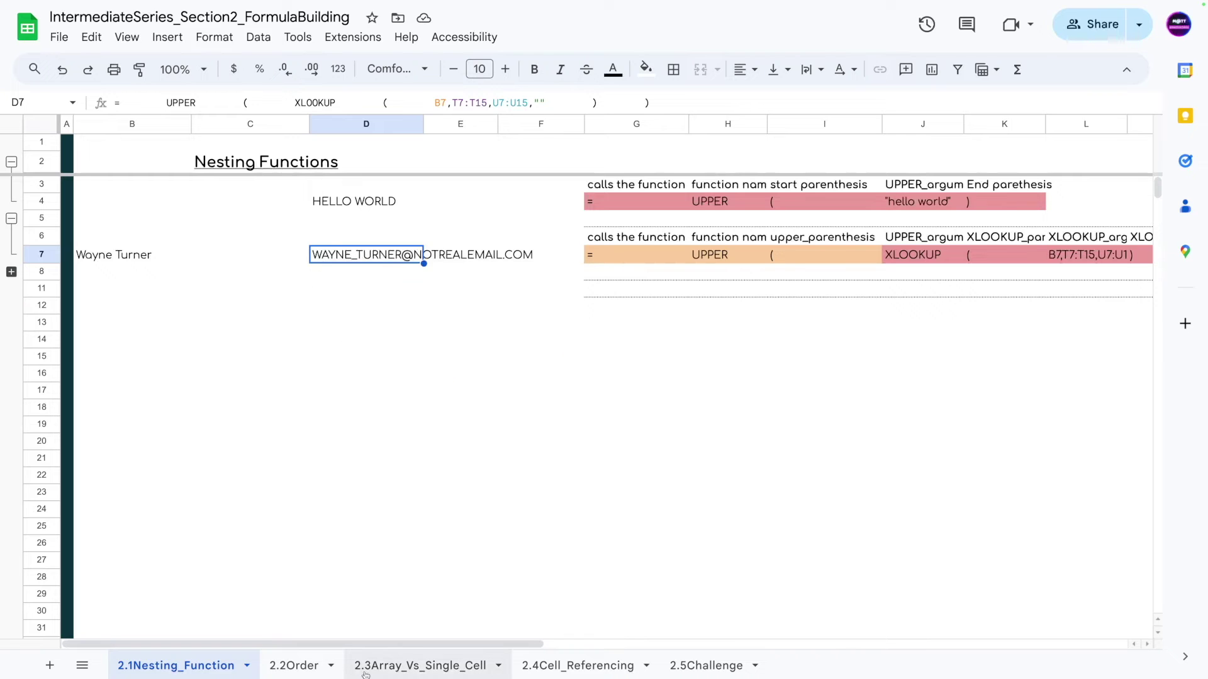
Step: Examine the row 7 breakdown, comparing the inner XLOOKUP part in J7:M7 with the surrounding UPPER parts in G7:I7 and N7
drag(354, 650, 610, 317)
drag(549, 254, 824, 256)
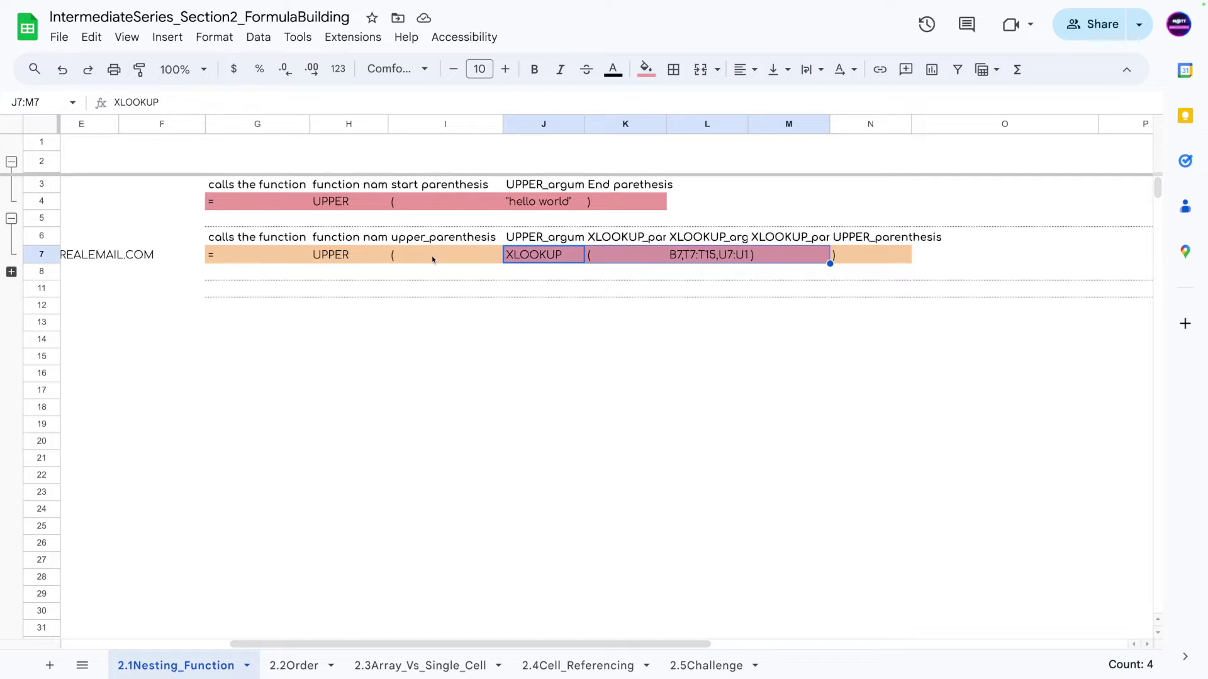
click(533, 304)
click(533, 256)
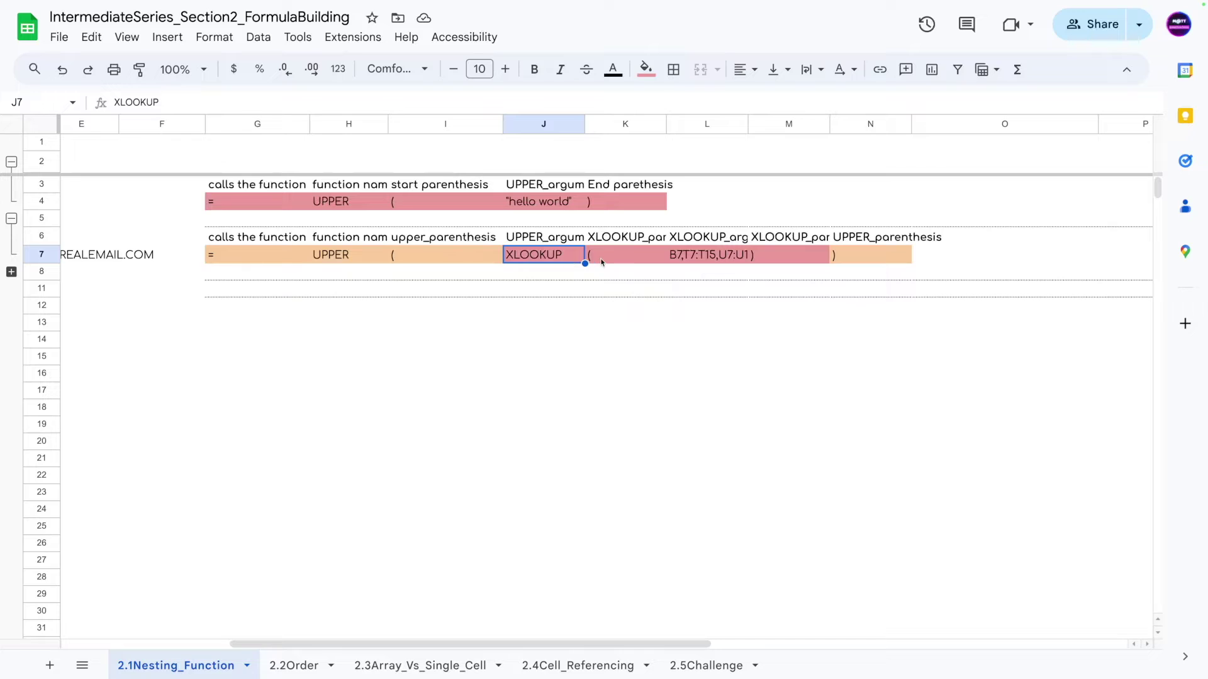
drag(546, 261, 821, 258)
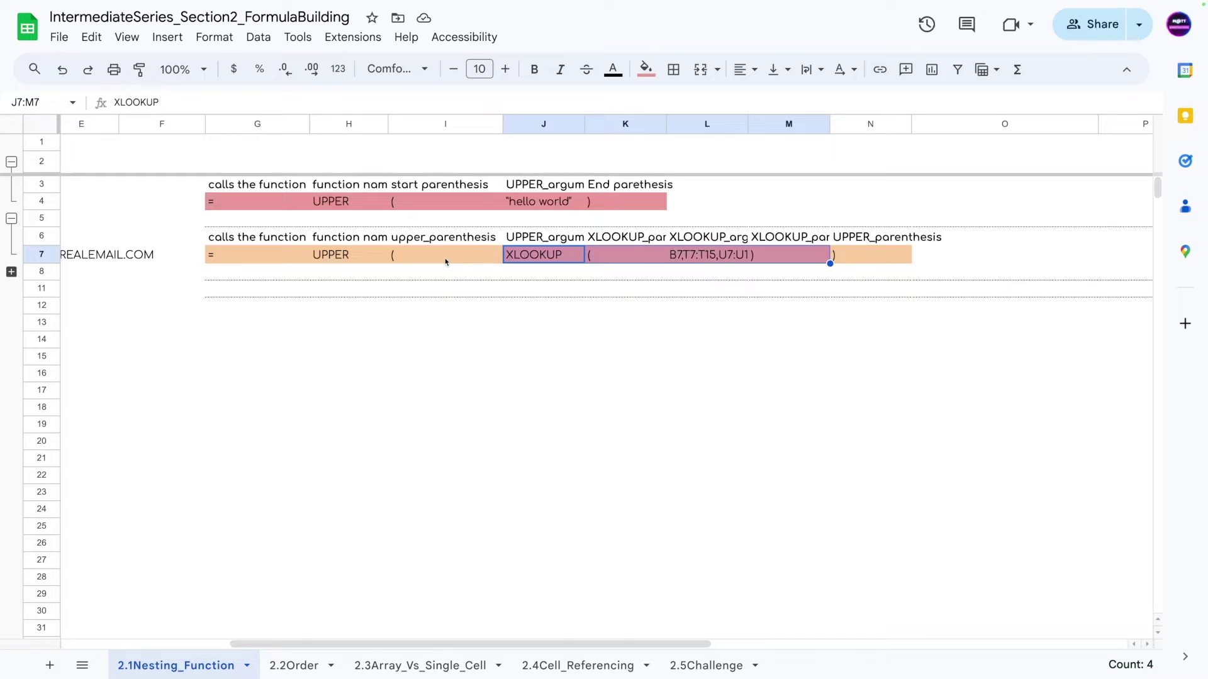
drag(292, 258, 491, 255)
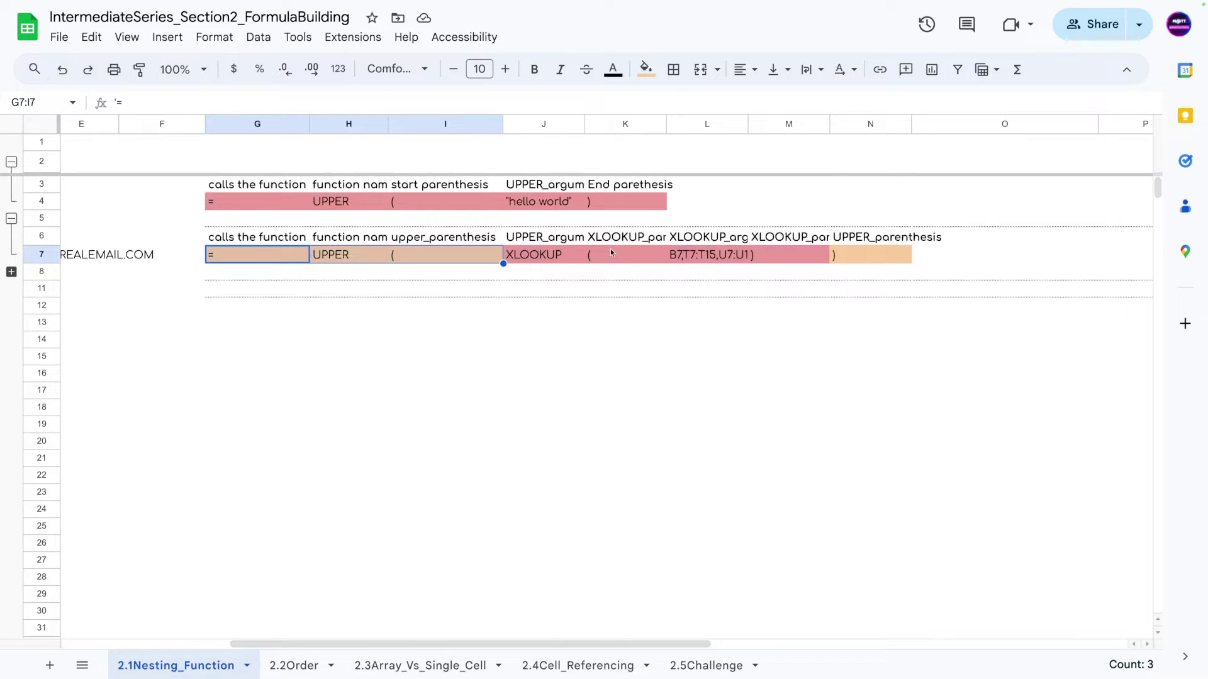
click(878, 254)
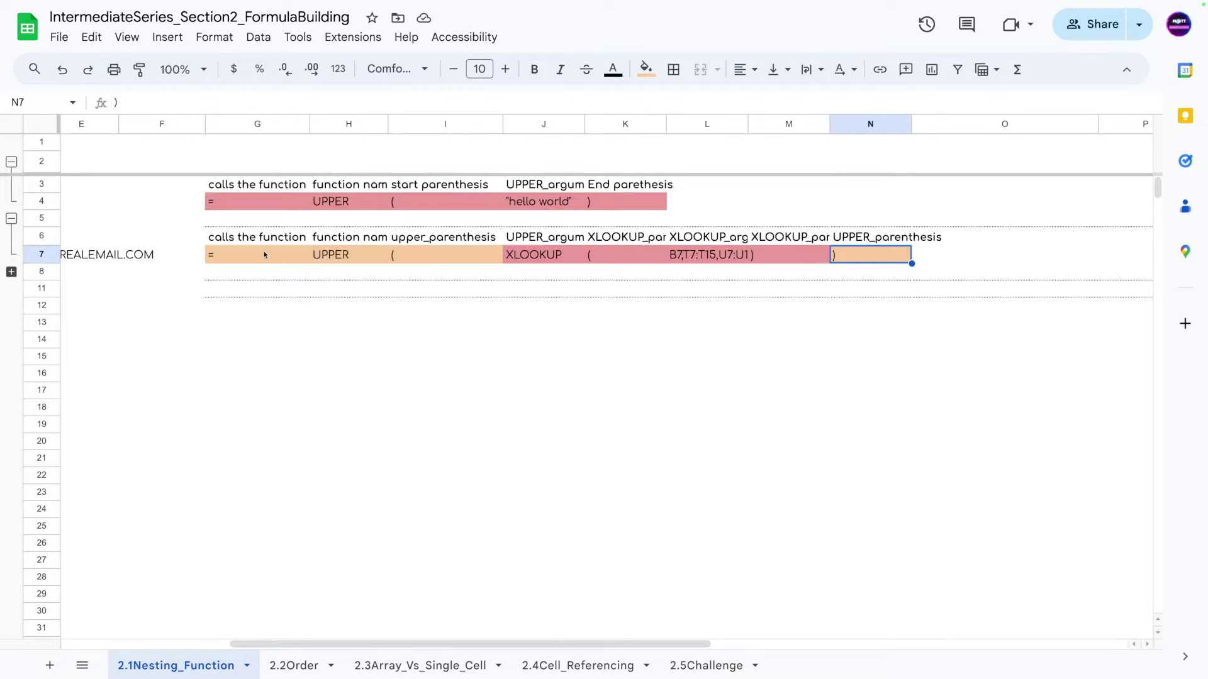
drag(475, 647, 239, 619)
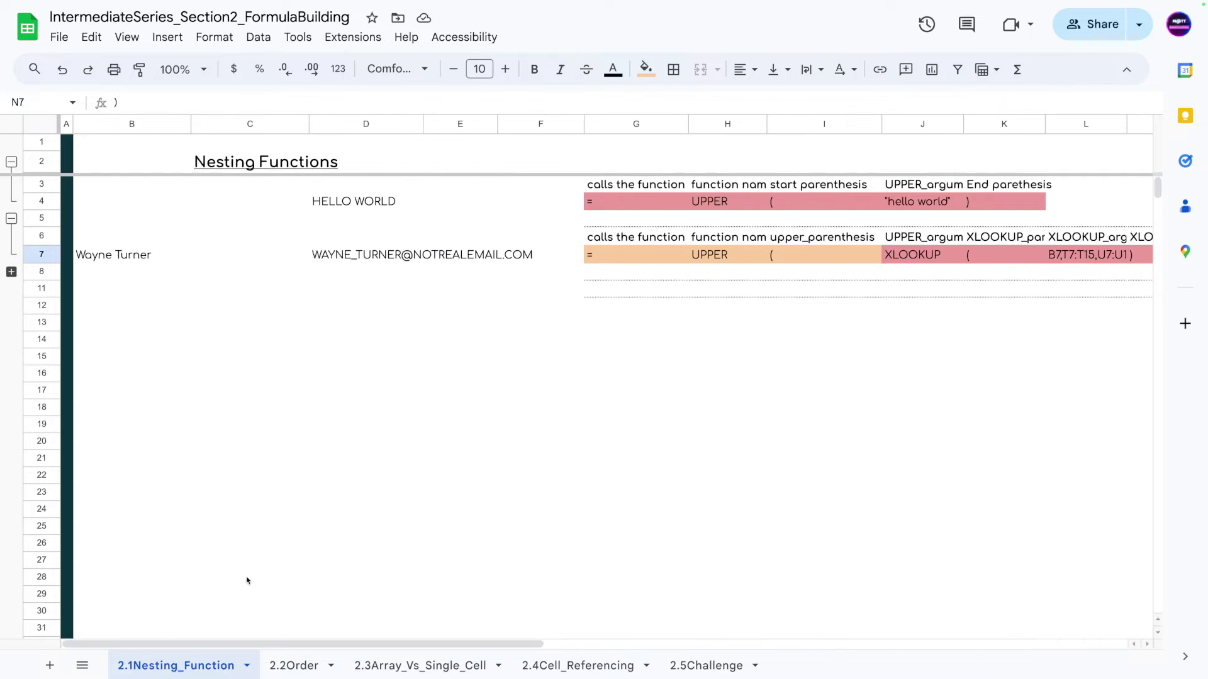
Step: Strip the UPPER wrapper from the formula in D7 to leave only the XLOOKUP, and undo the edit
click(353, 260)
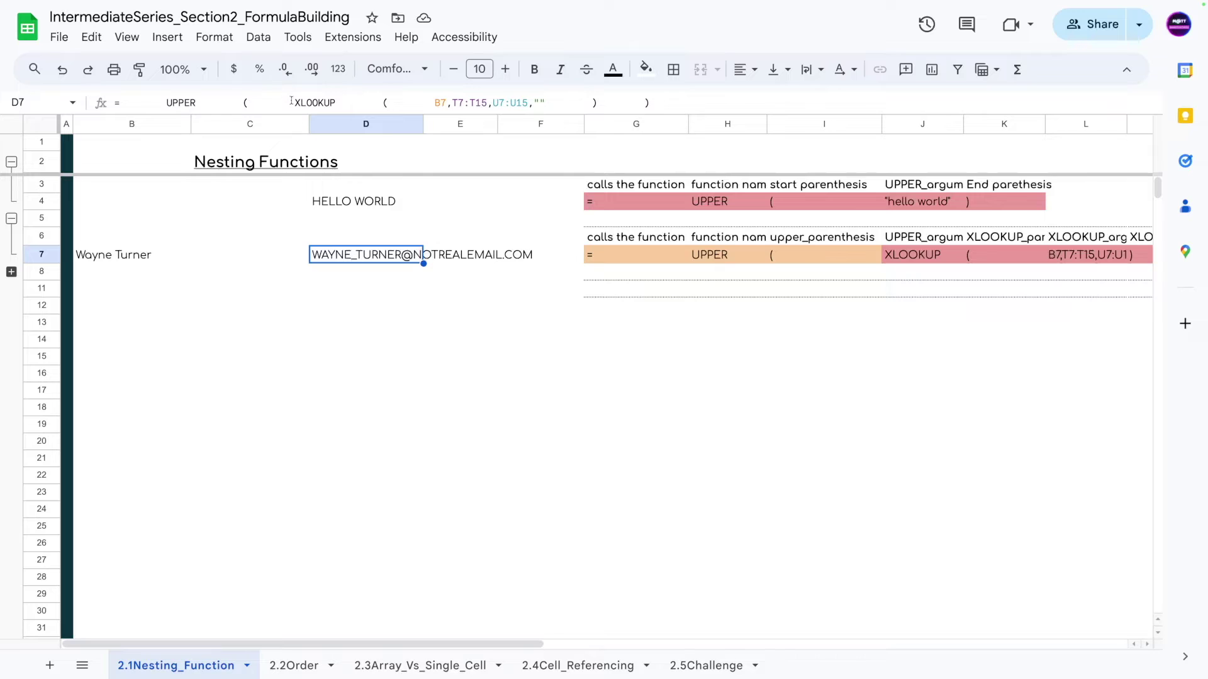
drag(296, 103, 120, 105)
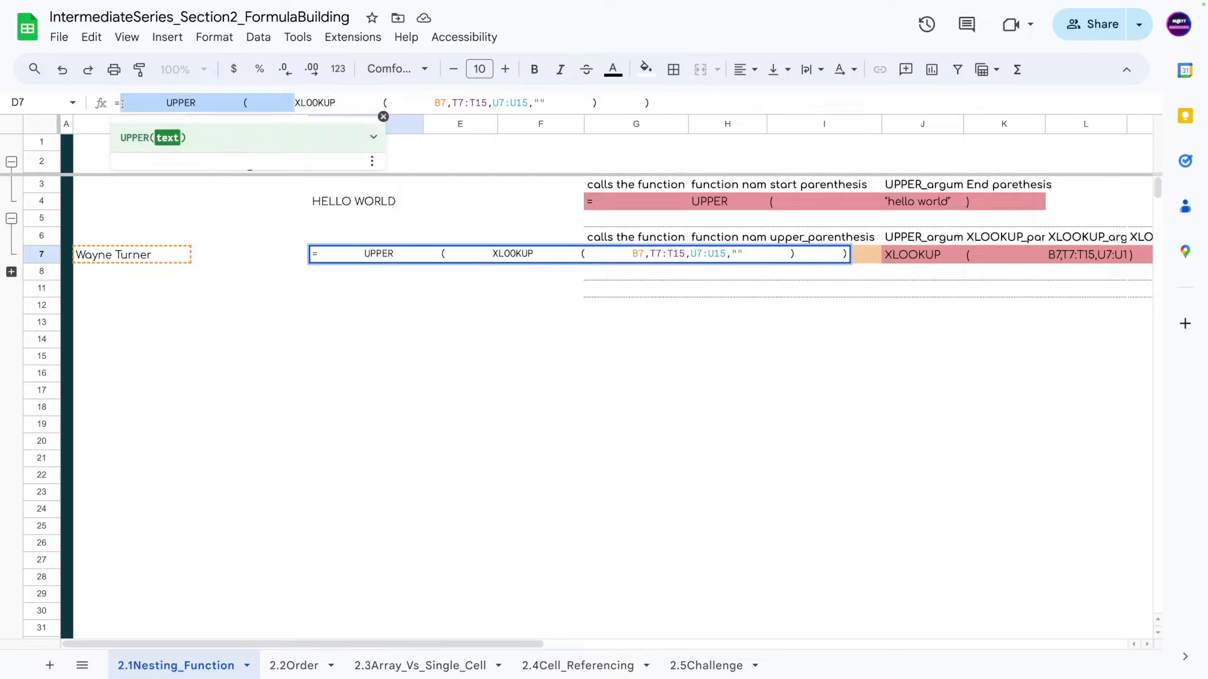
key(BackSpace)
click(490, 103)
key(BackSpace)
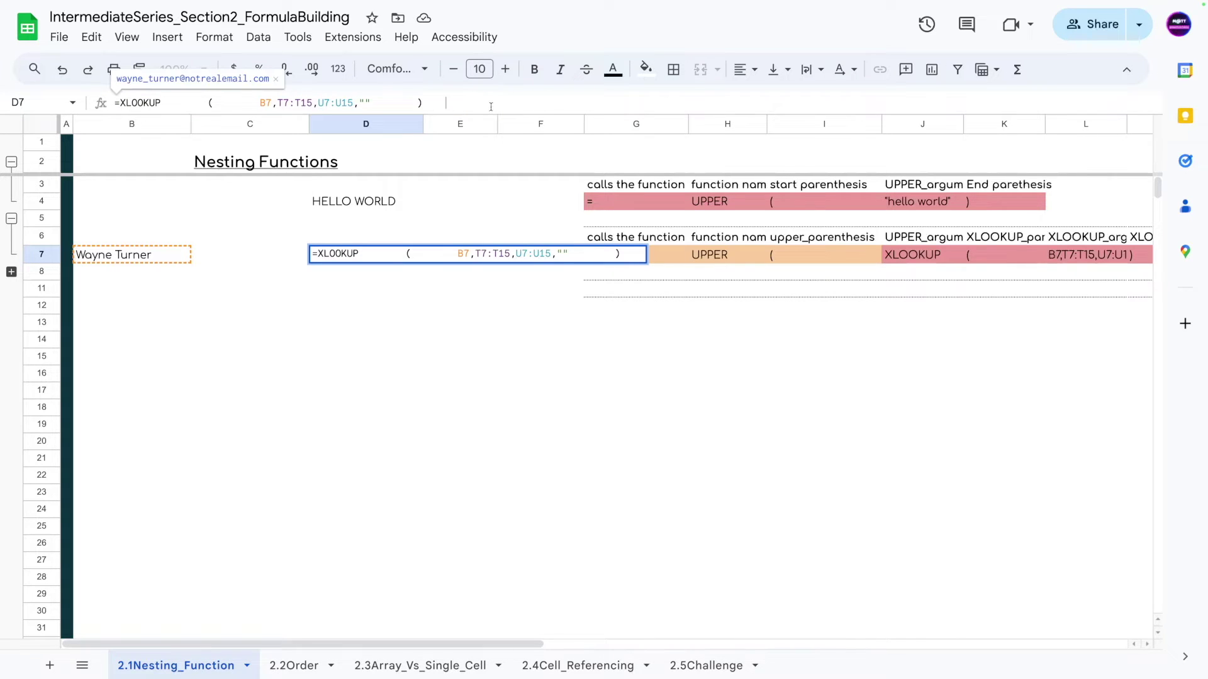
key(Return)
click(348, 305)
click(349, 256)
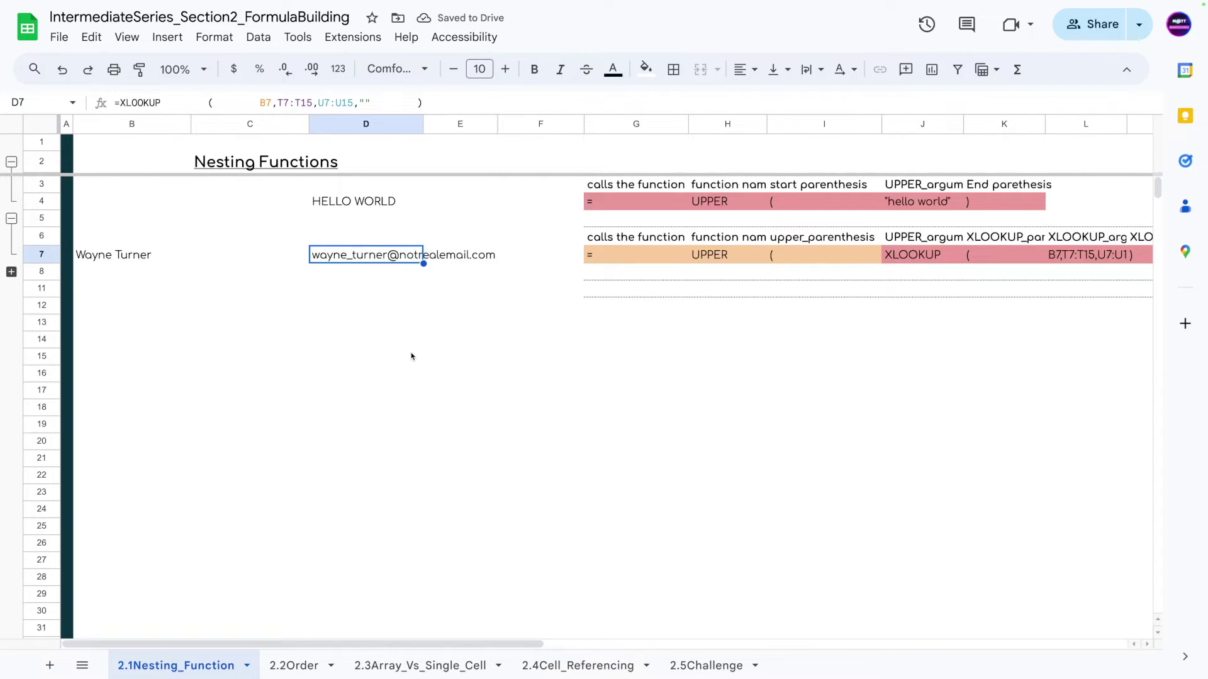
key(ctrl+z)
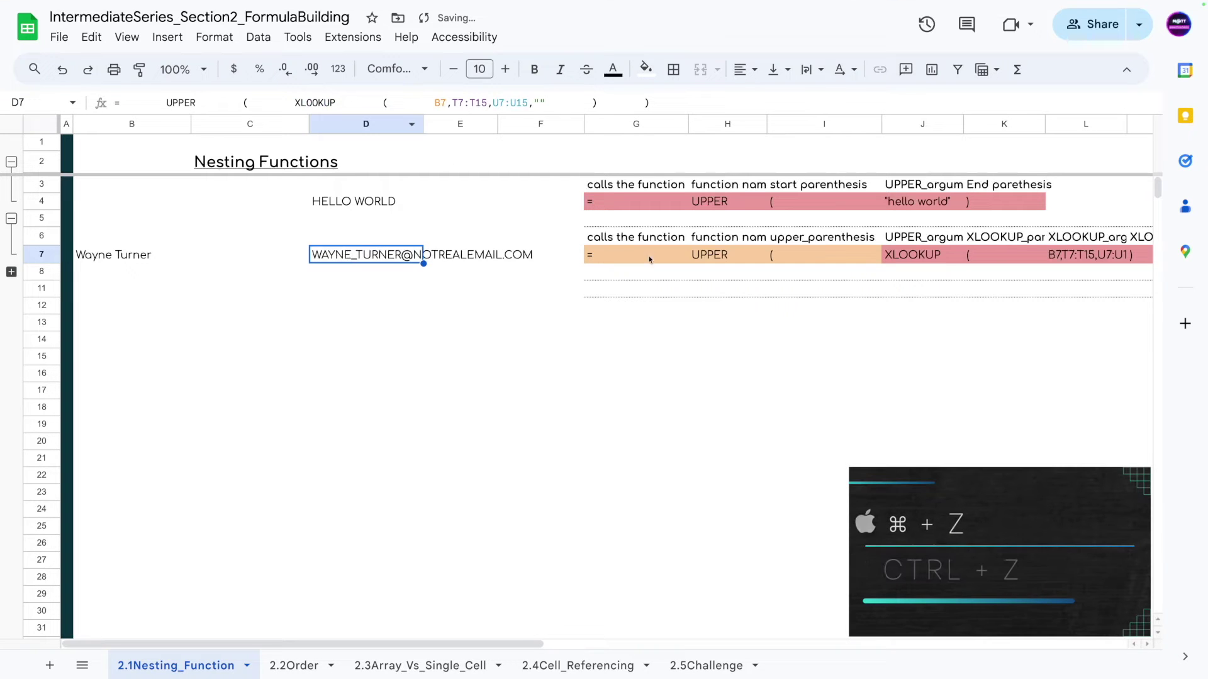
Step: Review the row 7 formula breakdown, the lookup value in B7 and the nested formula in D7
drag(442, 638, 619, 628)
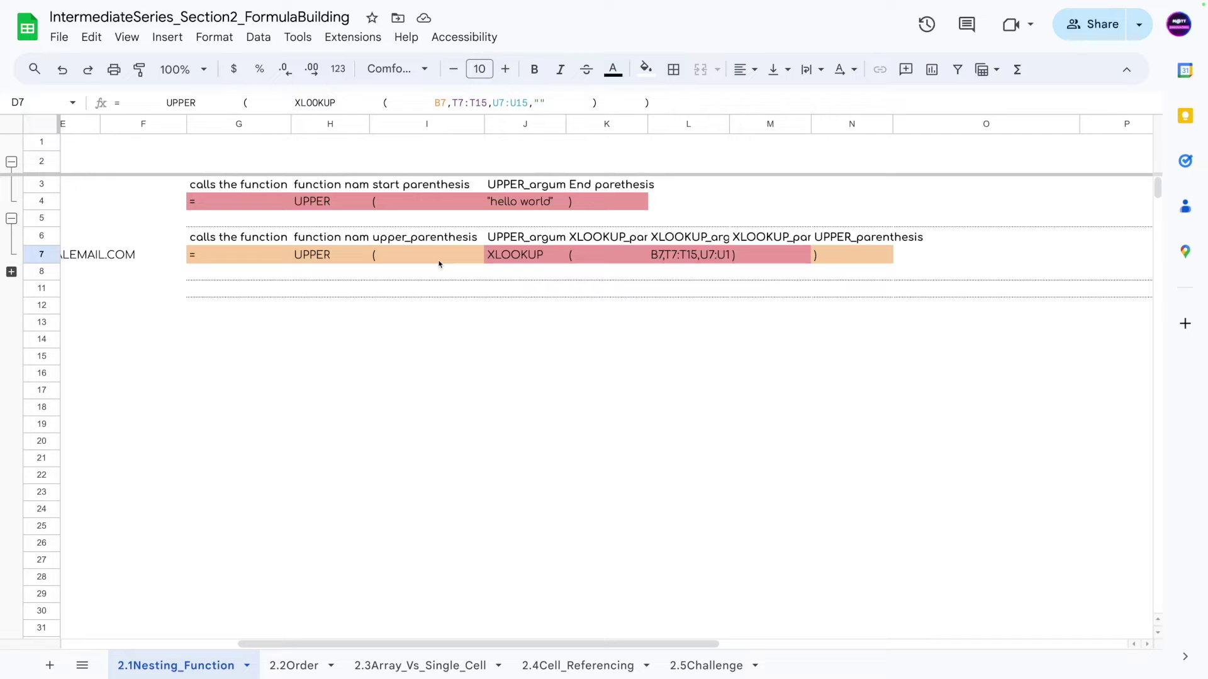
drag(453, 645, 169, 598)
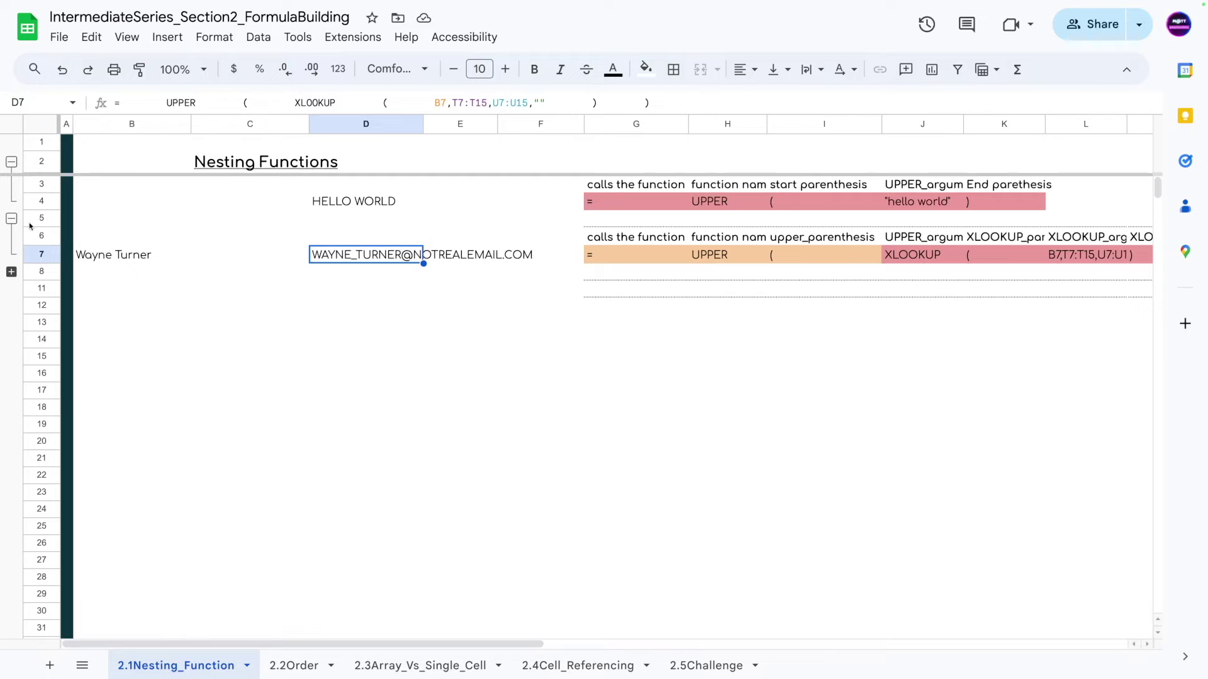
click(102, 264)
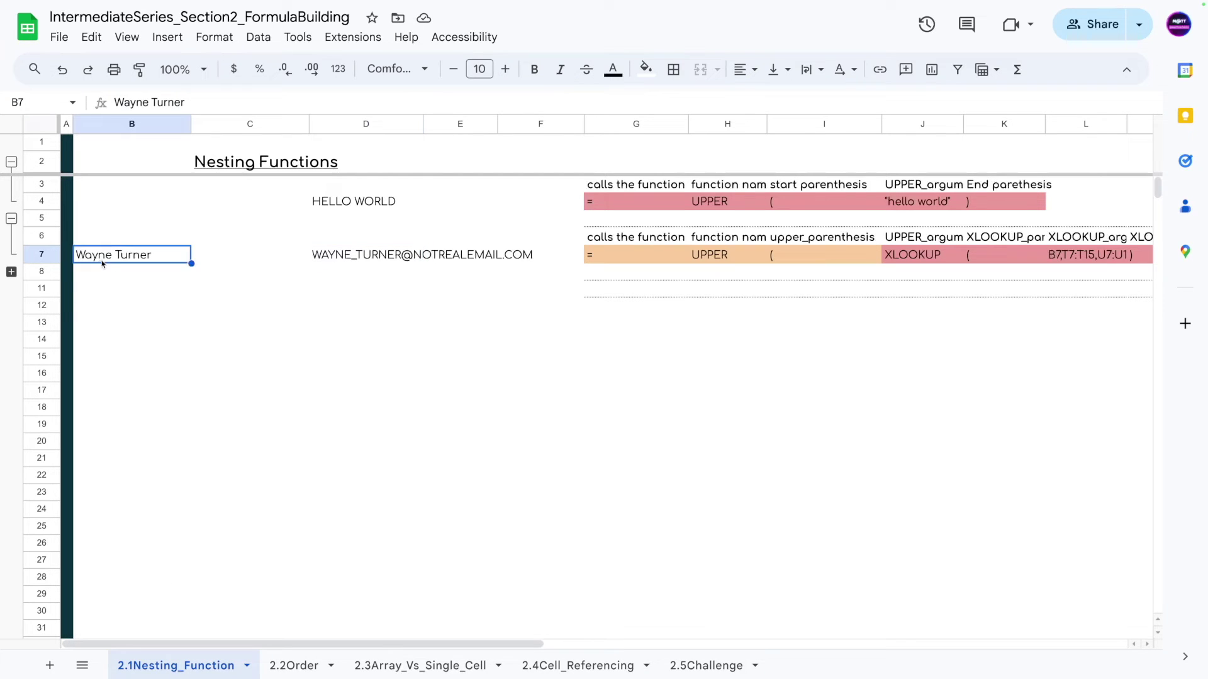
click(124, 308)
click(318, 259)
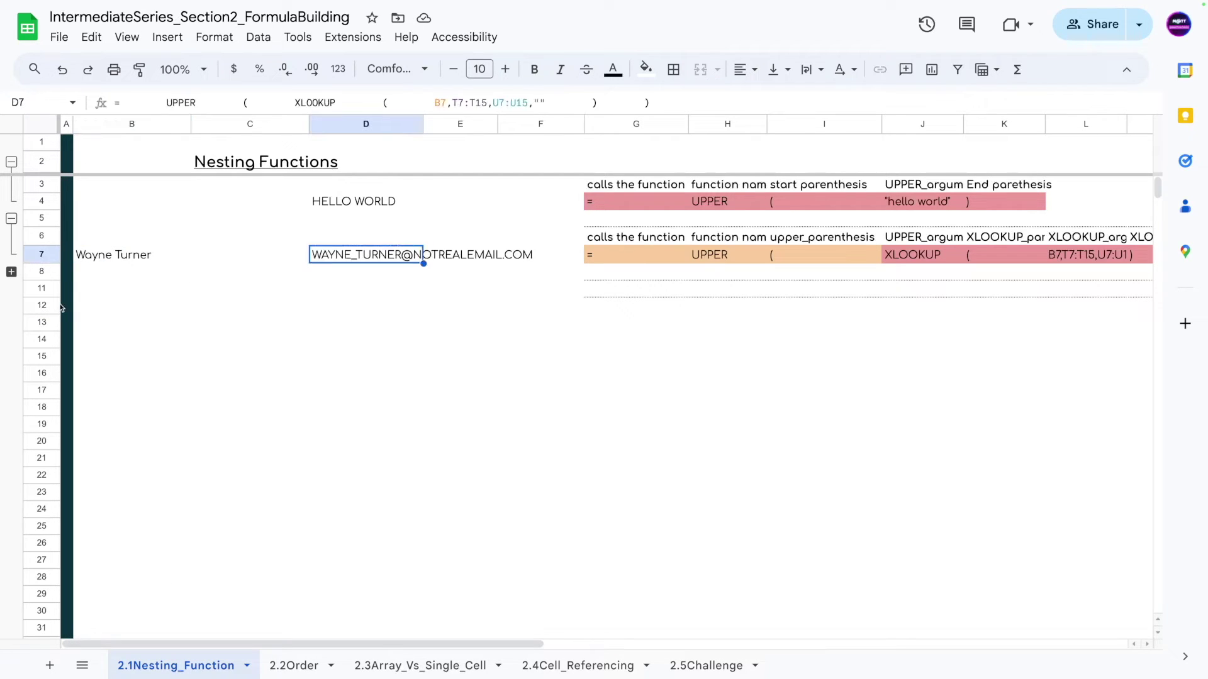
Step: Expand the collapsed rows 9–10 and select the CONCATENATE part of the breakdown in L10:O10
click(11, 272)
click(209, 360)
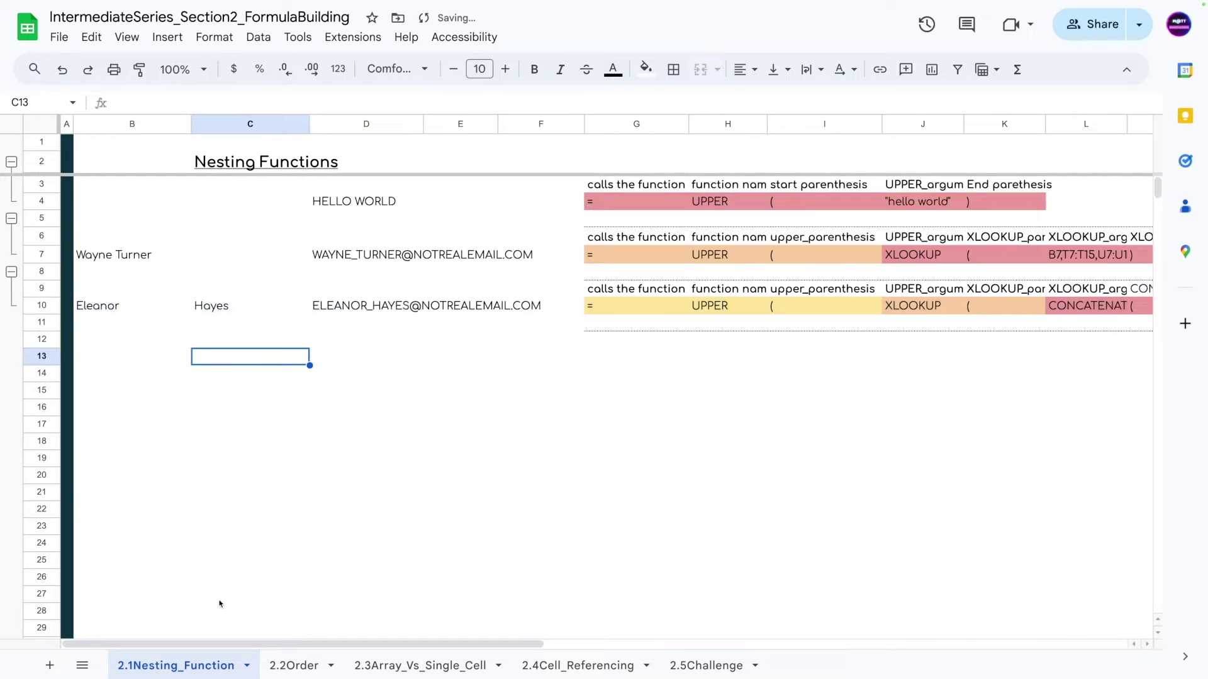
drag(220, 640, 469, 519)
drag(535, 308, 899, 315)
Step: Examine how the XLOOKUP parts in row 10 enclose the CONCATENATE, from J10 to the remaining arguments in P10
drag(398, 644, 452, 642)
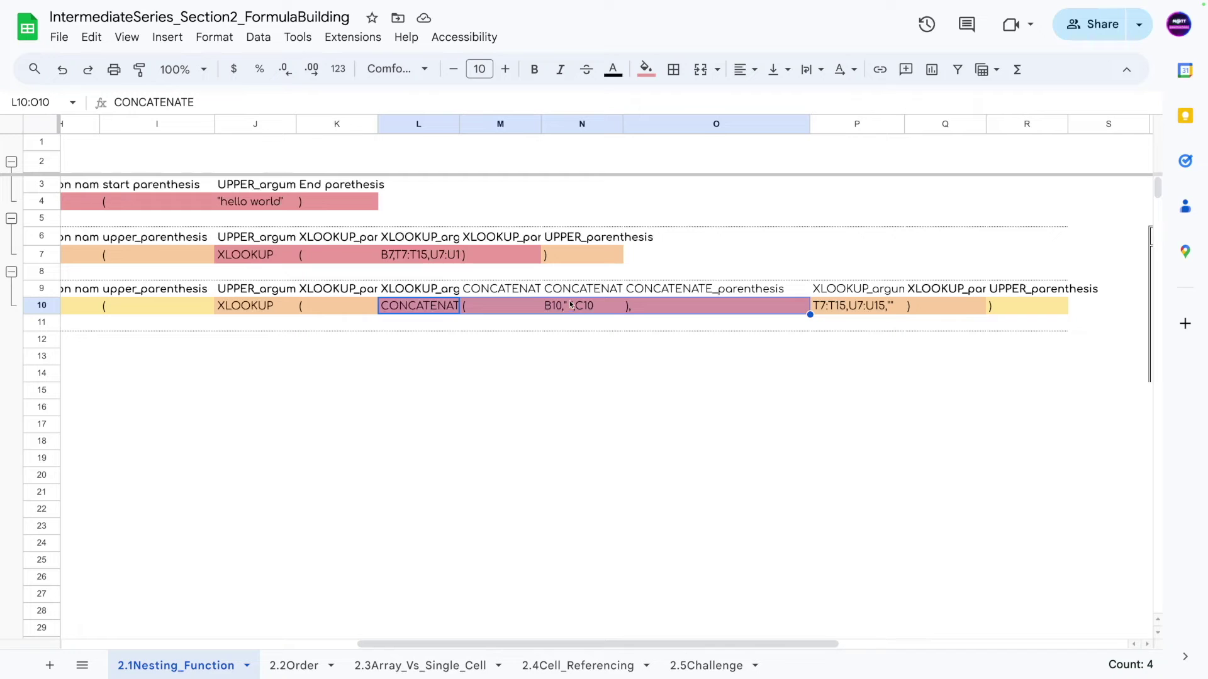
drag(411, 644, 370, 353)
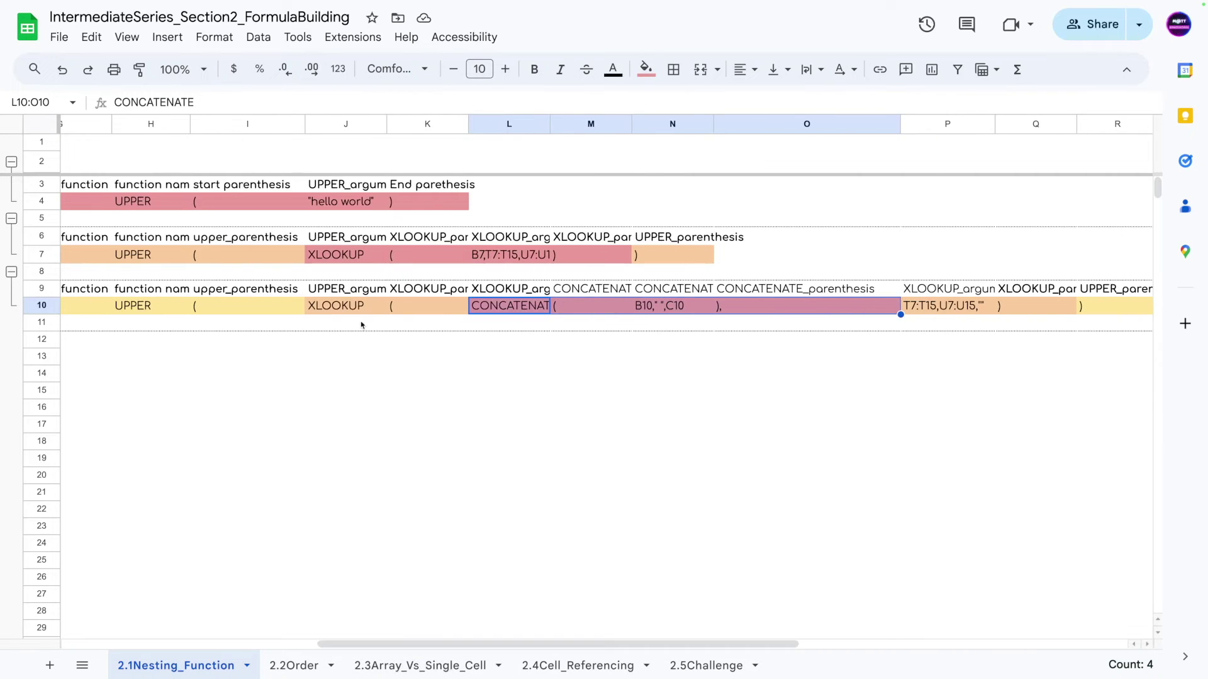
click(356, 308)
click(913, 320)
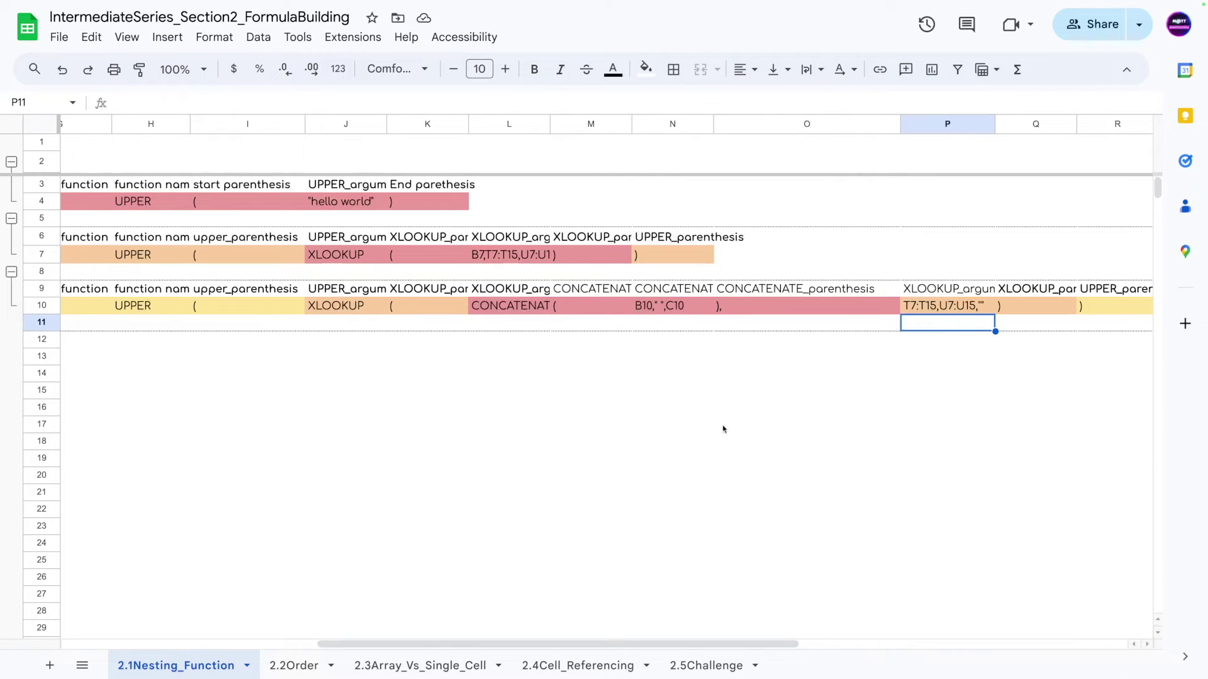
drag(480, 644, 410, 644)
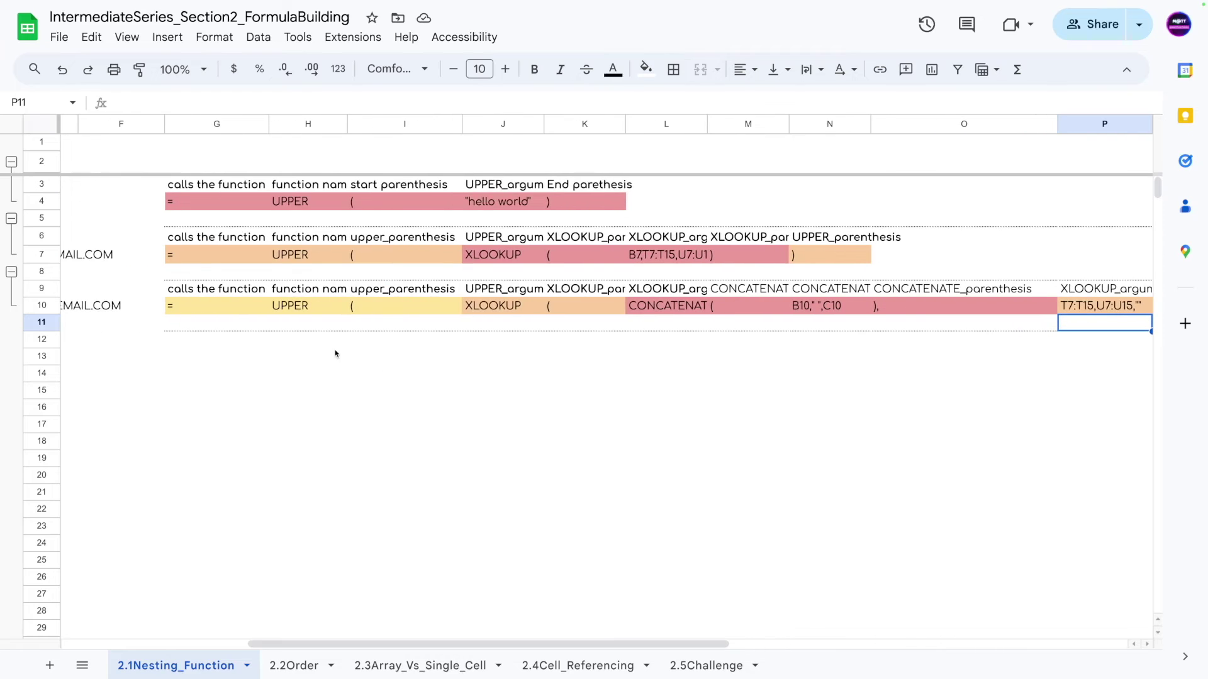
Step: Check the separate first-name and last-name cells B10 and C10 that the CONCATENATE joins
drag(418, 644, 163, 606)
click(113, 312)
click(199, 312)
click(129, 313)
click(194, 312)
click(135, 311)
click(260, 316)
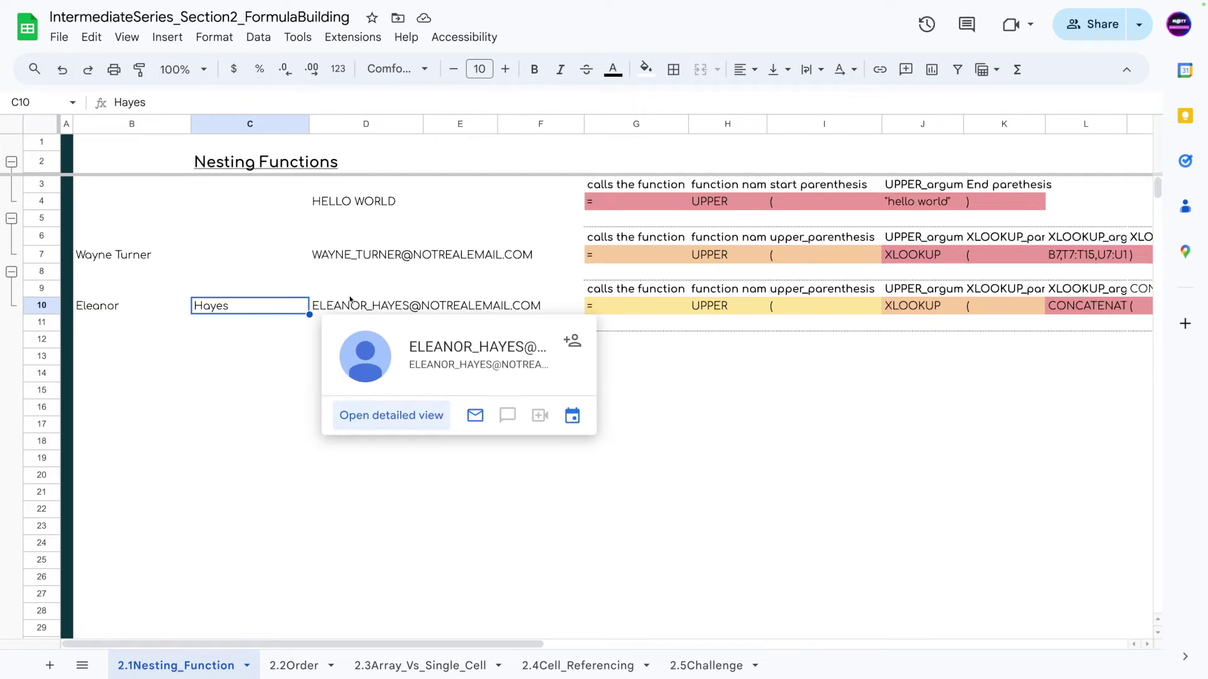
Step: Check the employee lookup table in columns T to V and inspect the triple-nested formula in D10
drag(350, 646, 888, 333)
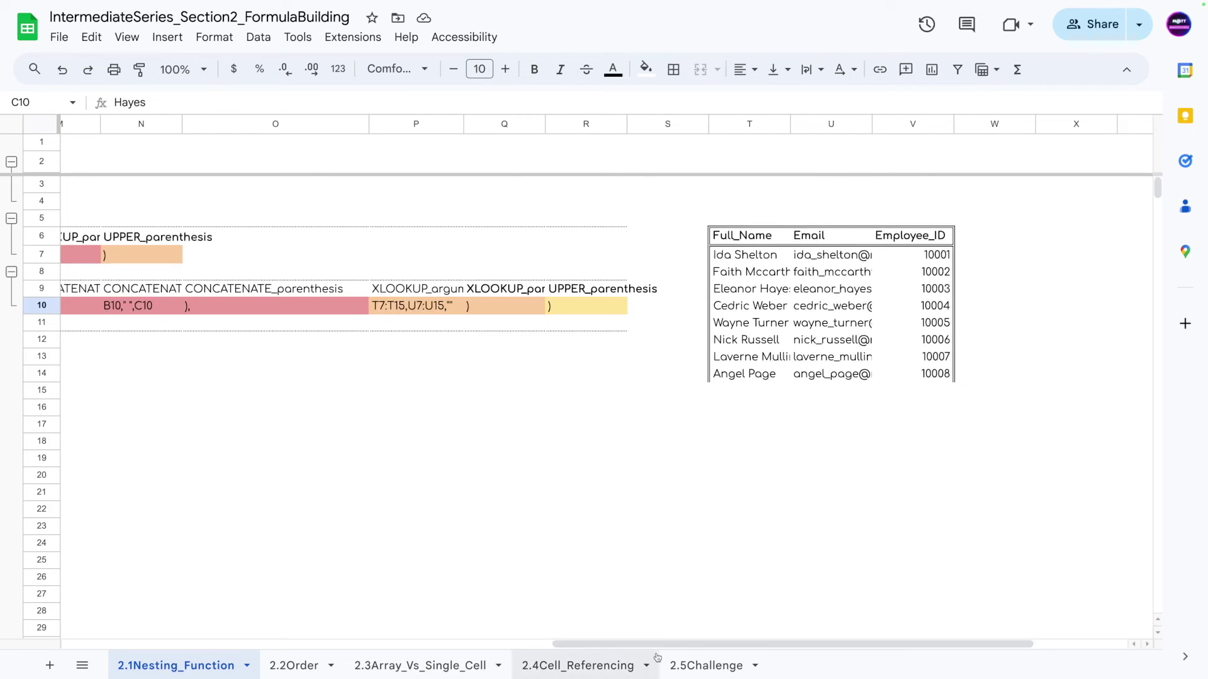
drag(662, 644, 207, 597)
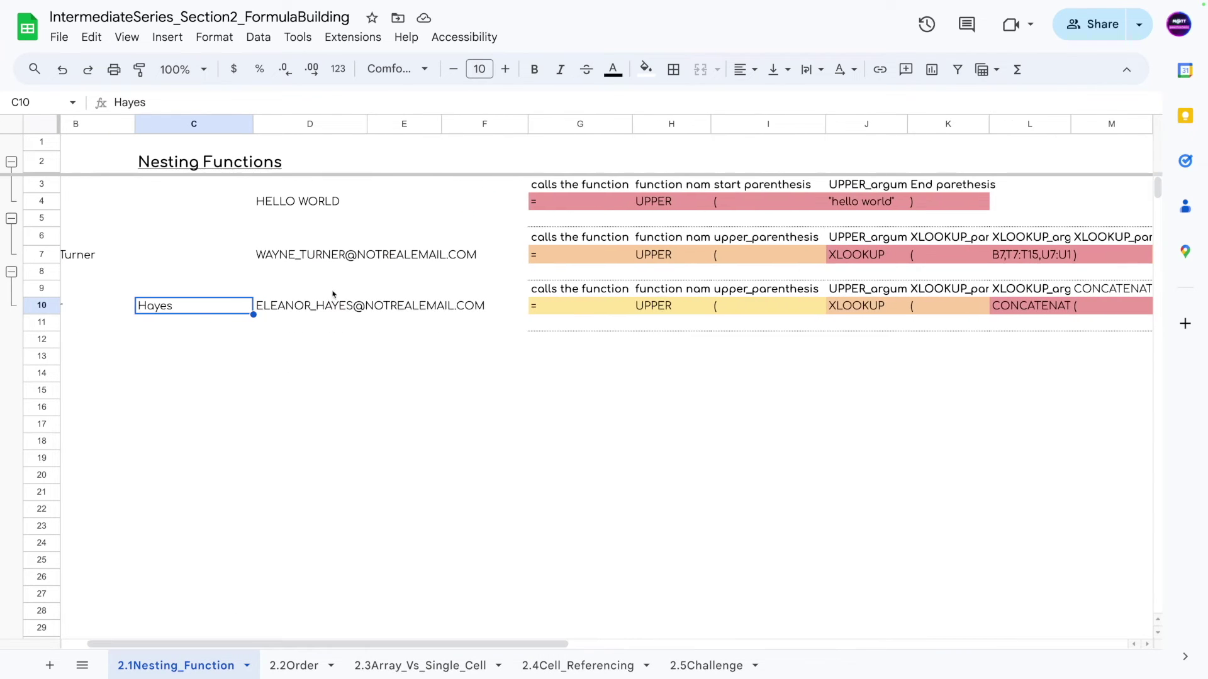
click(304, 309)
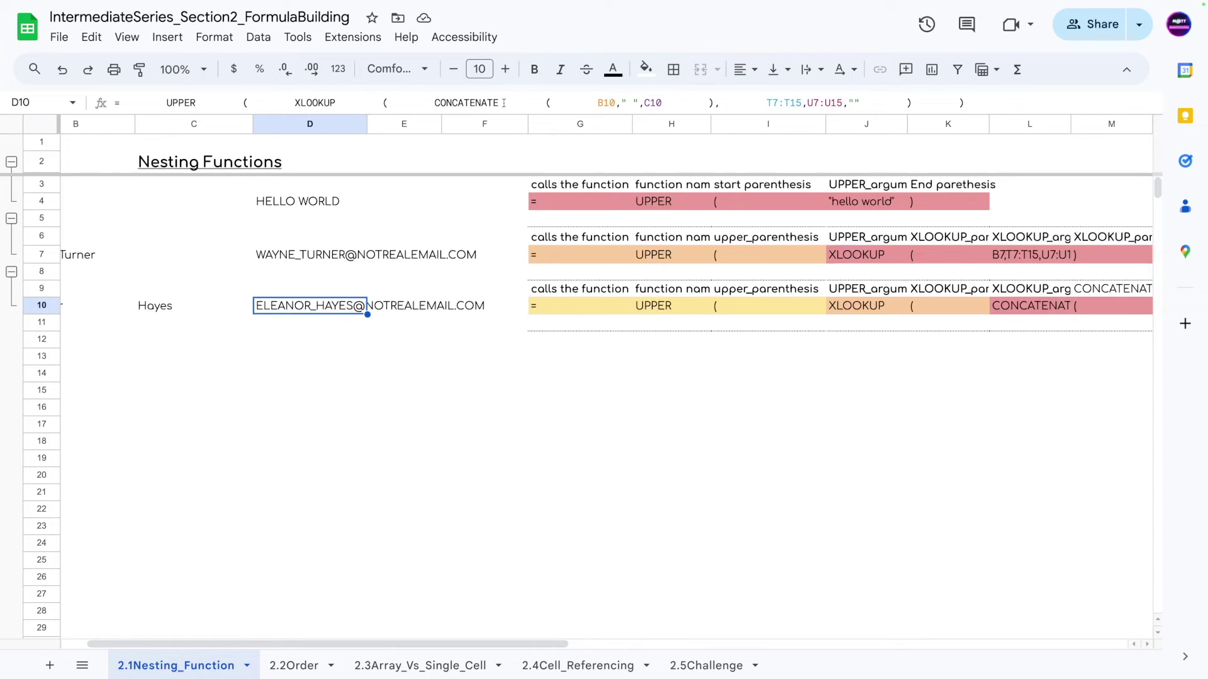
Step: Enlarge the formula bar and inspect the start of D10's formula, from the equals sign to UPPER's opening parenthesis
drag(512, 115, 485, 153)
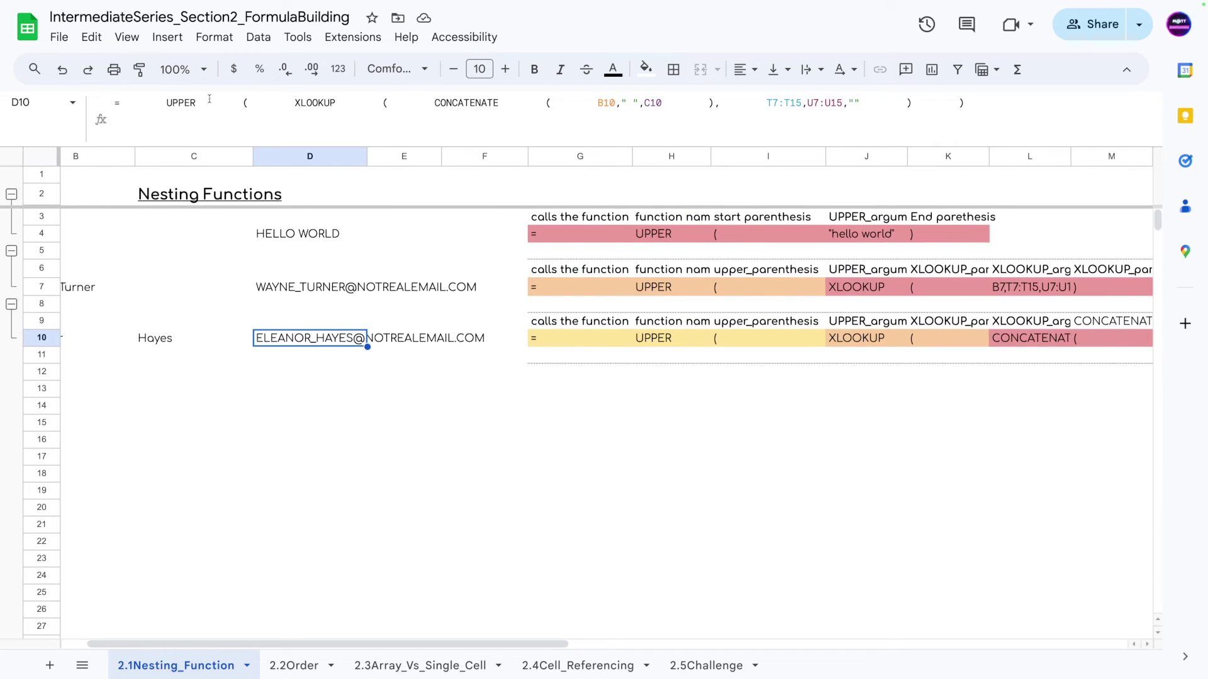
click(245, 103)
click(570, 410)
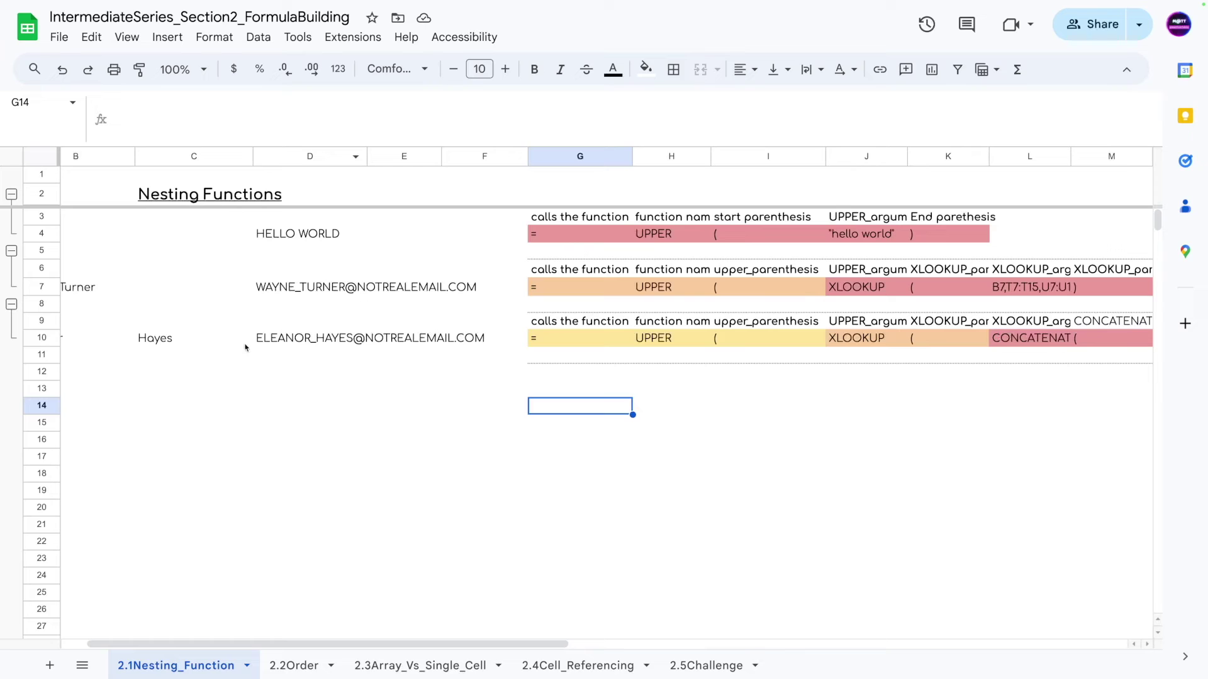
click(275, 346)
click(164, 104)
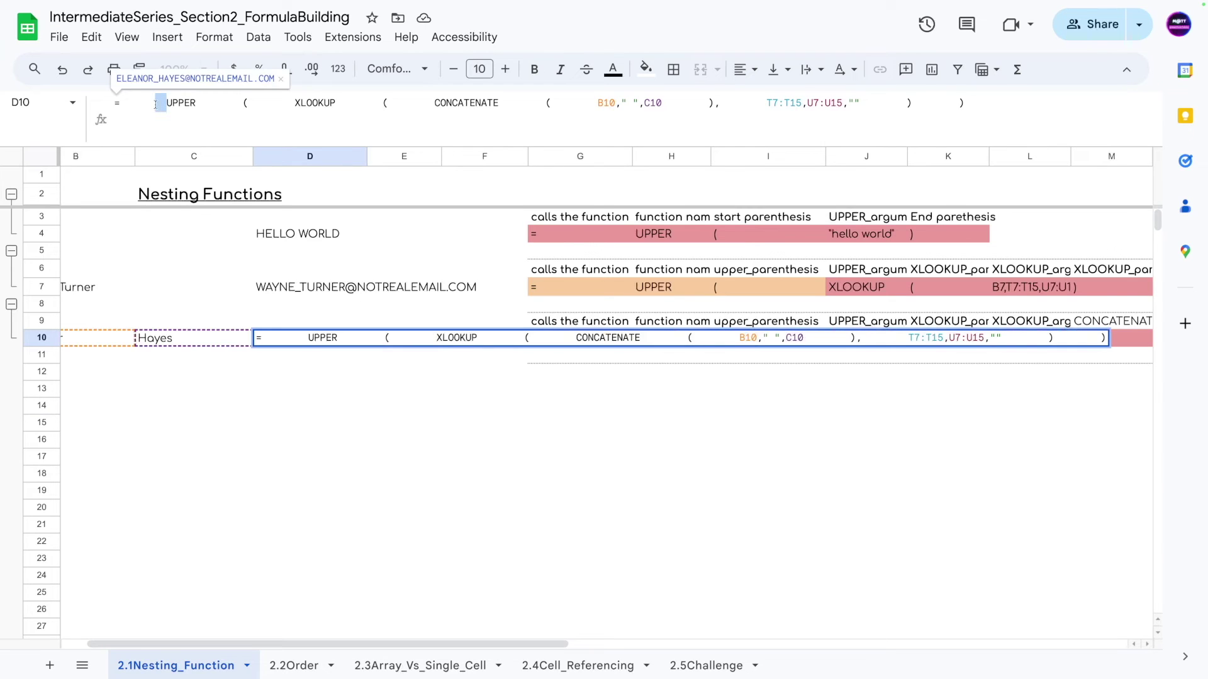
drag(164, 104, 118, 103)
click(253, 102)
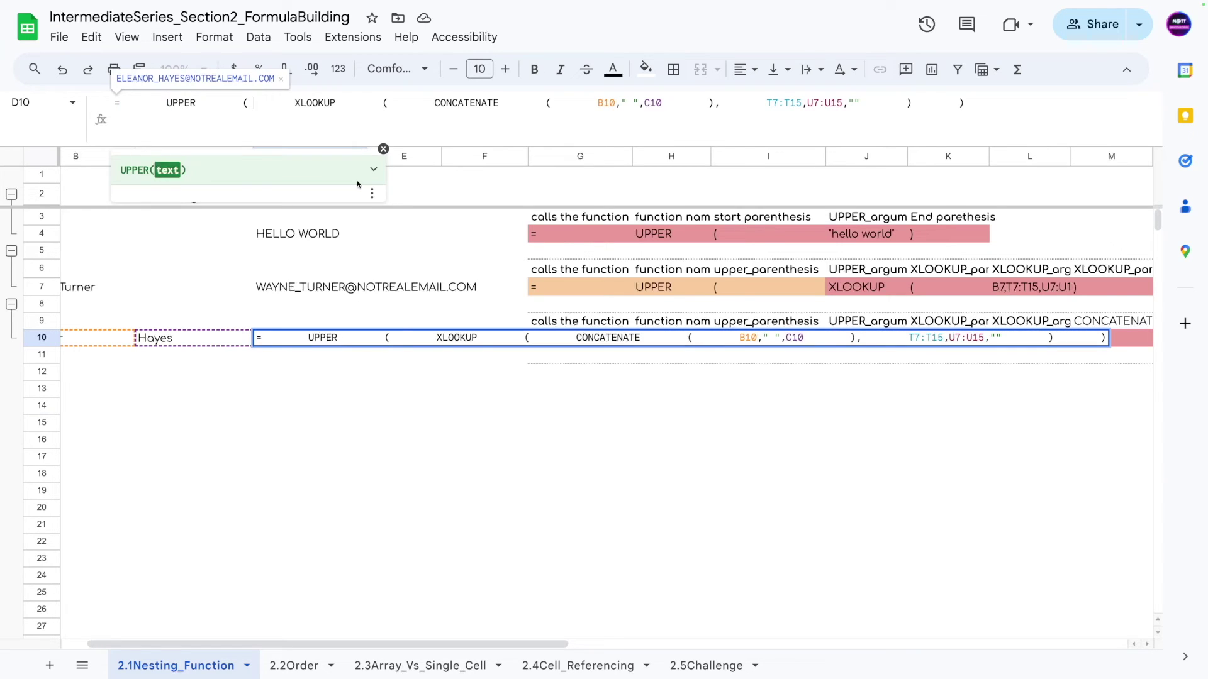
Step: Trace D10's nesting by highlighting the CONCATENATE call, its parentheses, and the enclosing XLOOKUP and UPPER parentheses, and leave the formula
drag(434, 103, 716, 101)
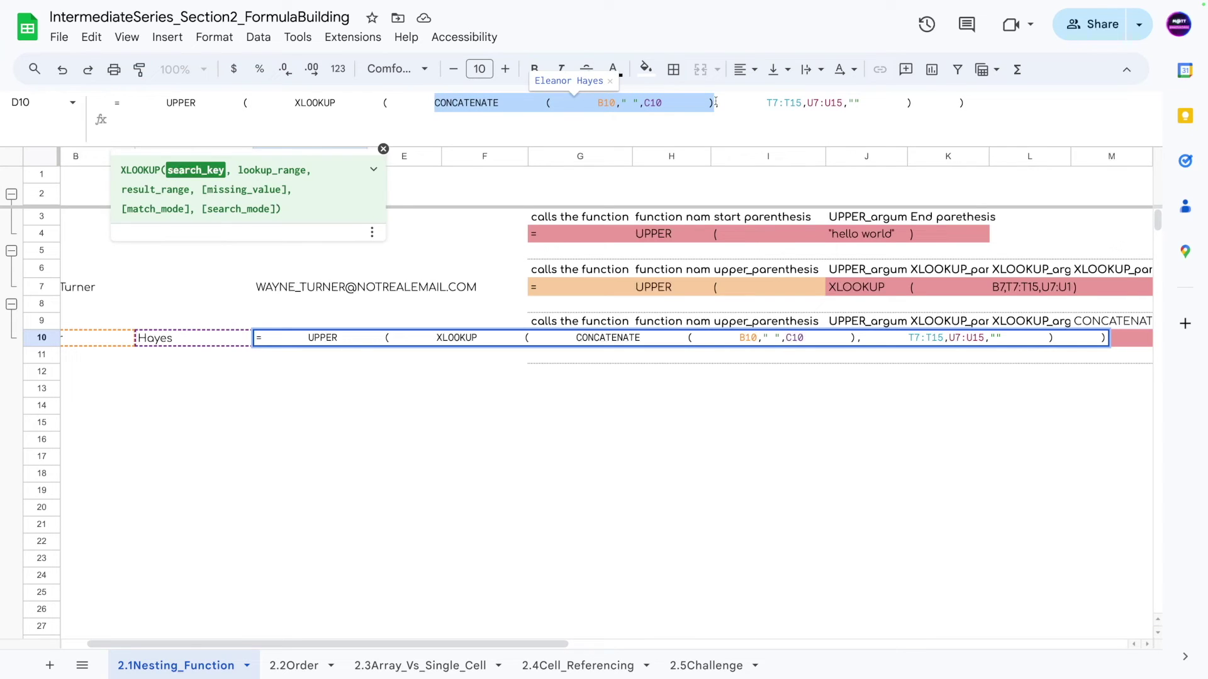
click(598, 104)
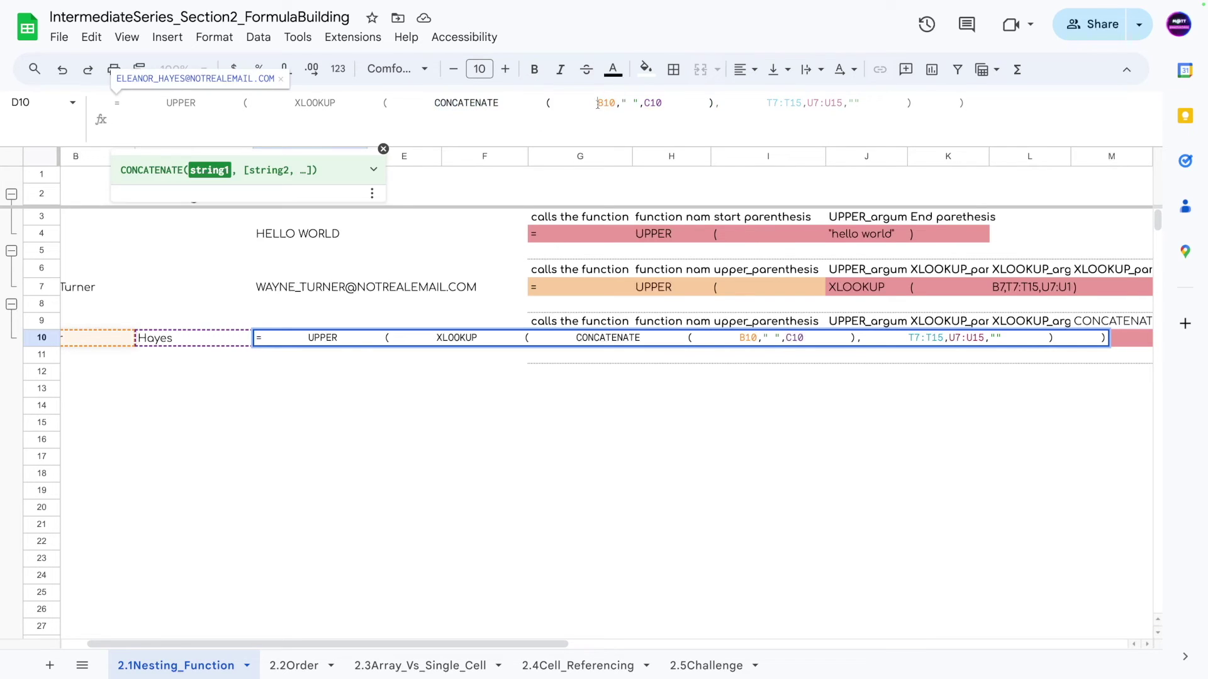
drag(712, 105, 542, 97)
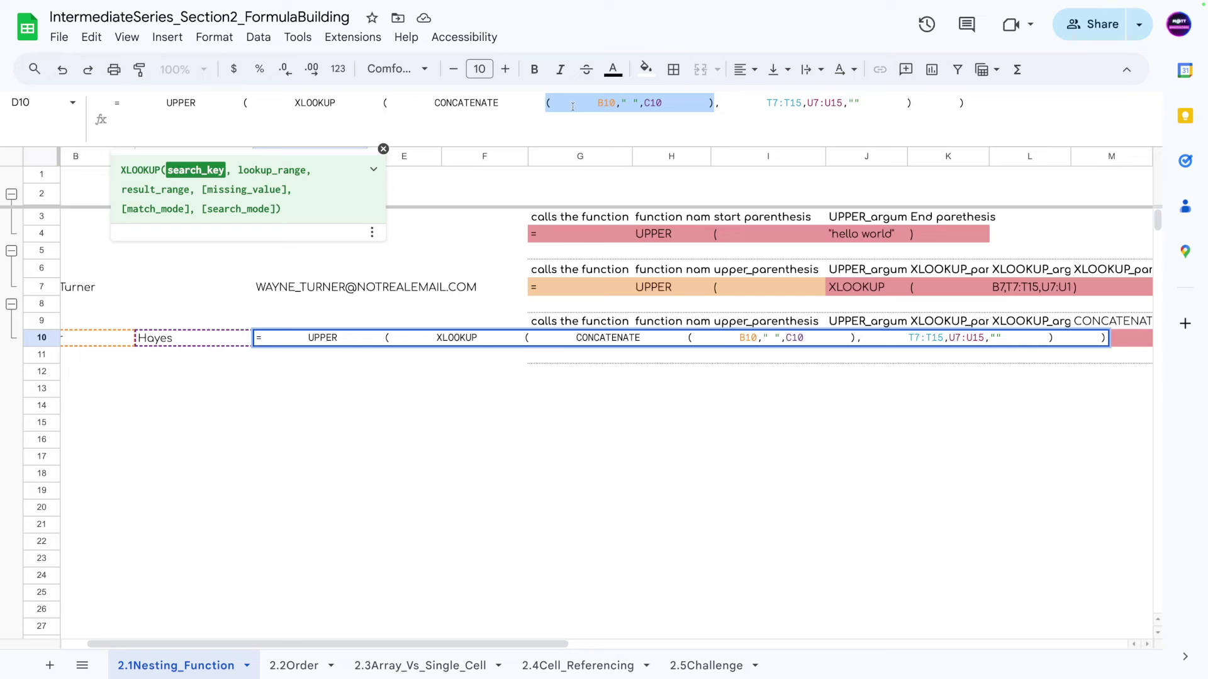
drag(911, 103, 397, 107)
drag(998, 100, 243, 103)
click(412, 392)
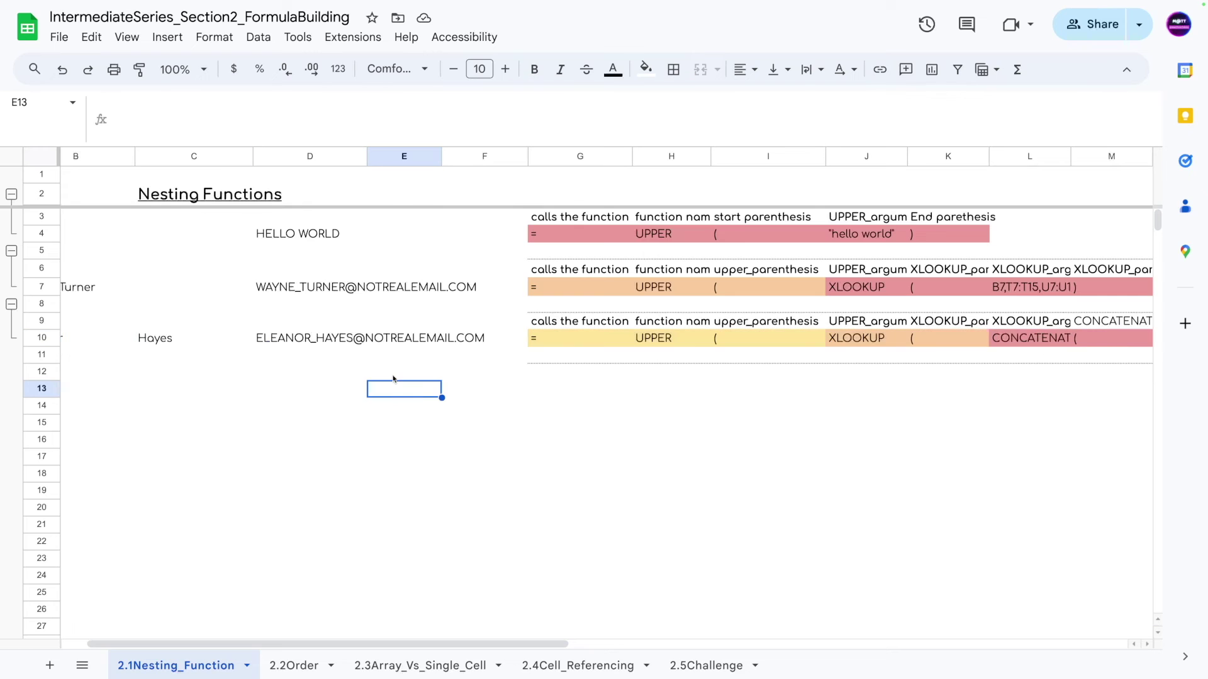
Step: Compare the color-coded formula breakdowns in rows 4, 7 and 10 across columns G to R
scroll(522, 618, right, 10)
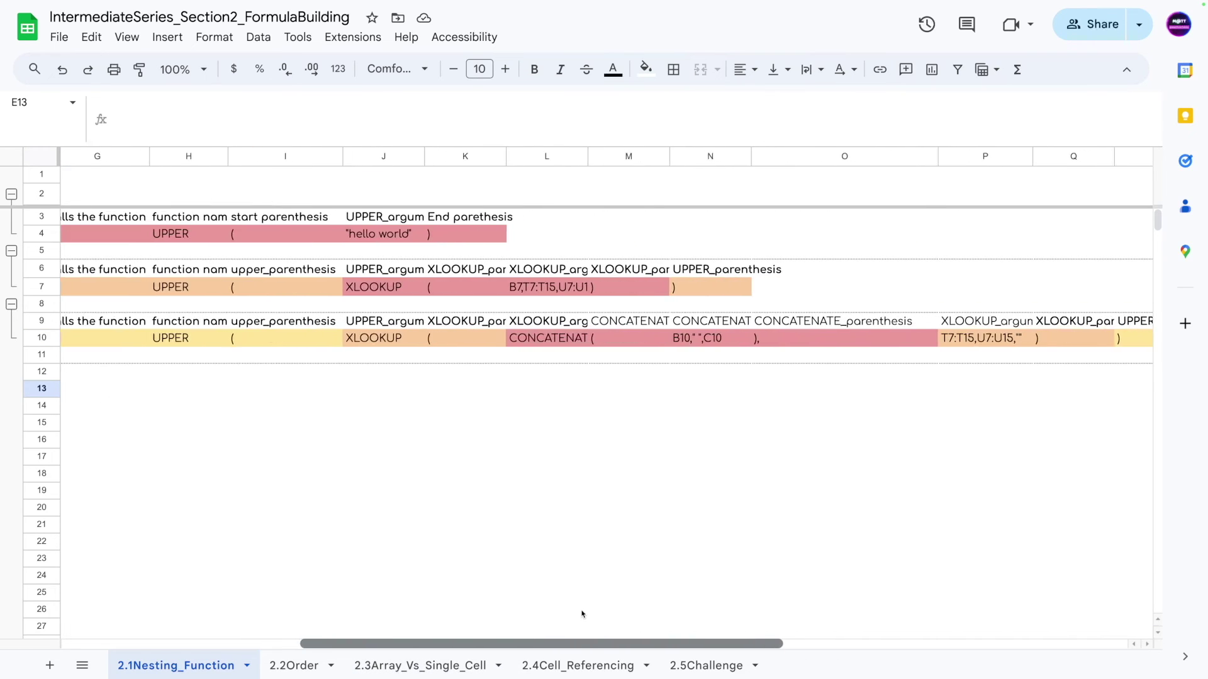
scroll(699, 595, left, 10)
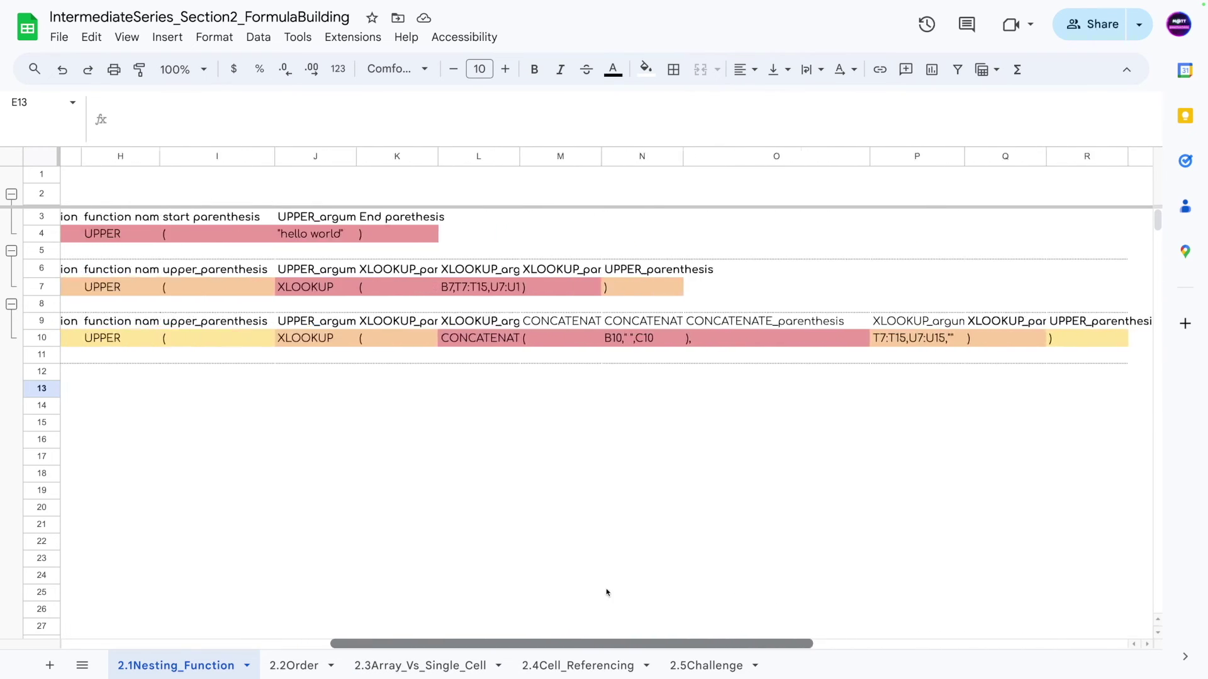
scroll(491, 586, right, 5)
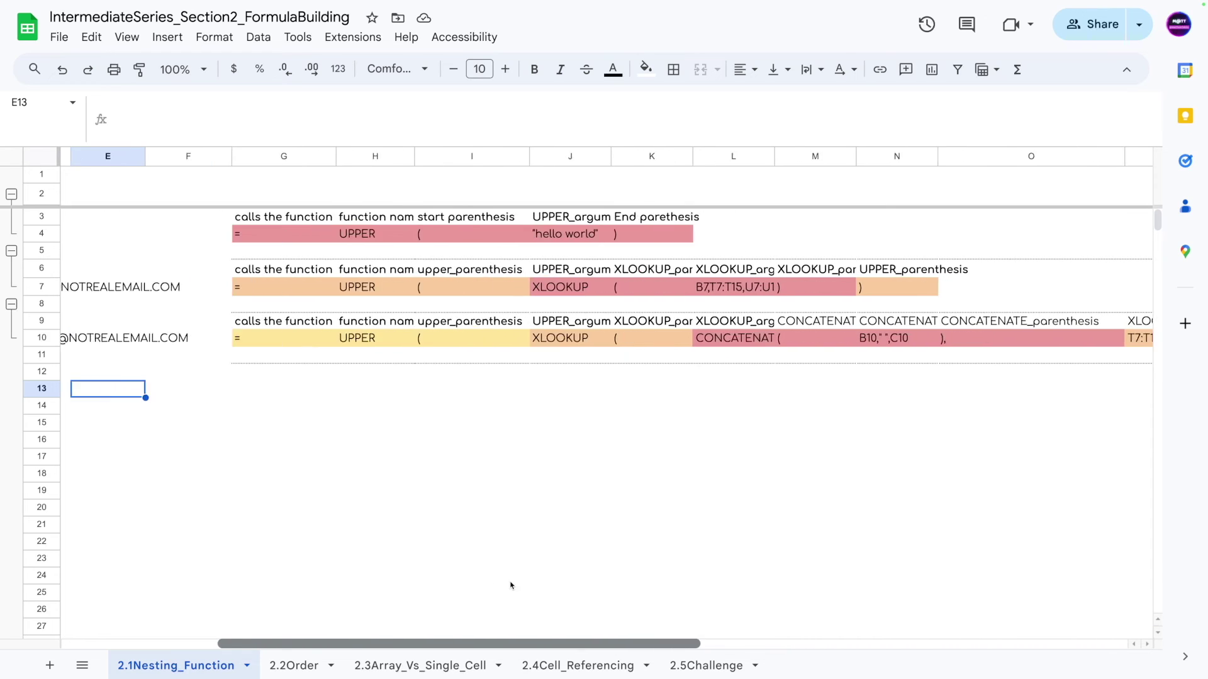
scroll(602, 575, left, 6)
scroll(378, 575, left, 5)
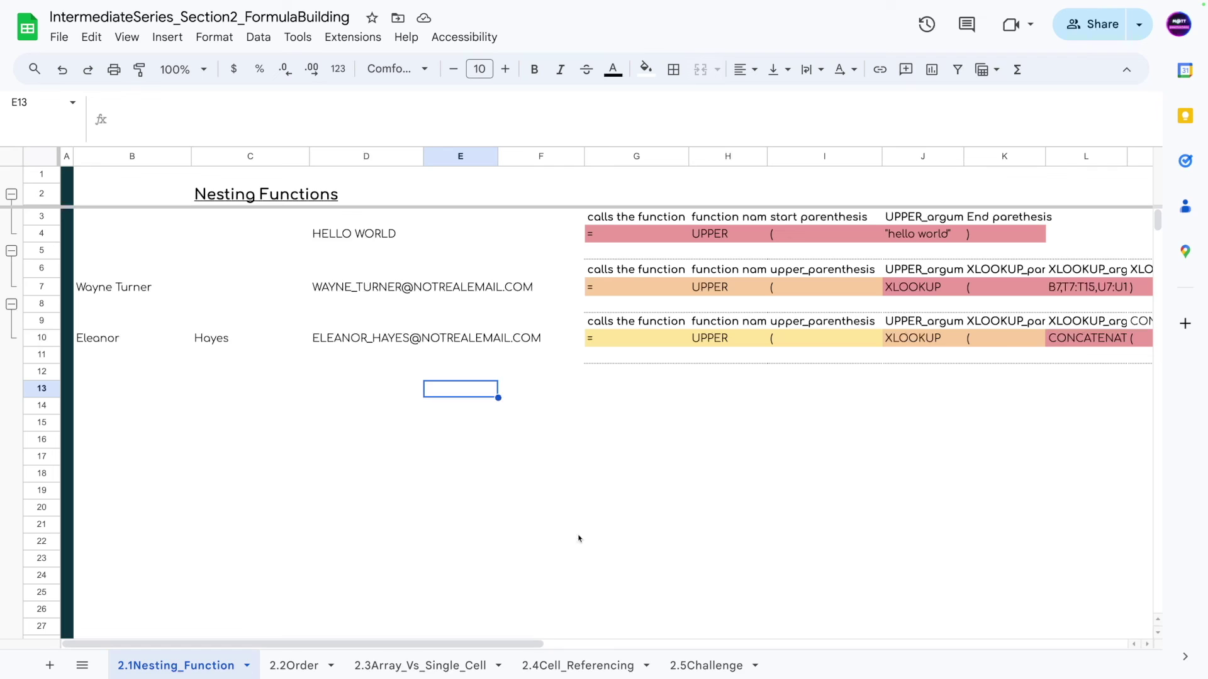
drag(449, 644, 312, 617)
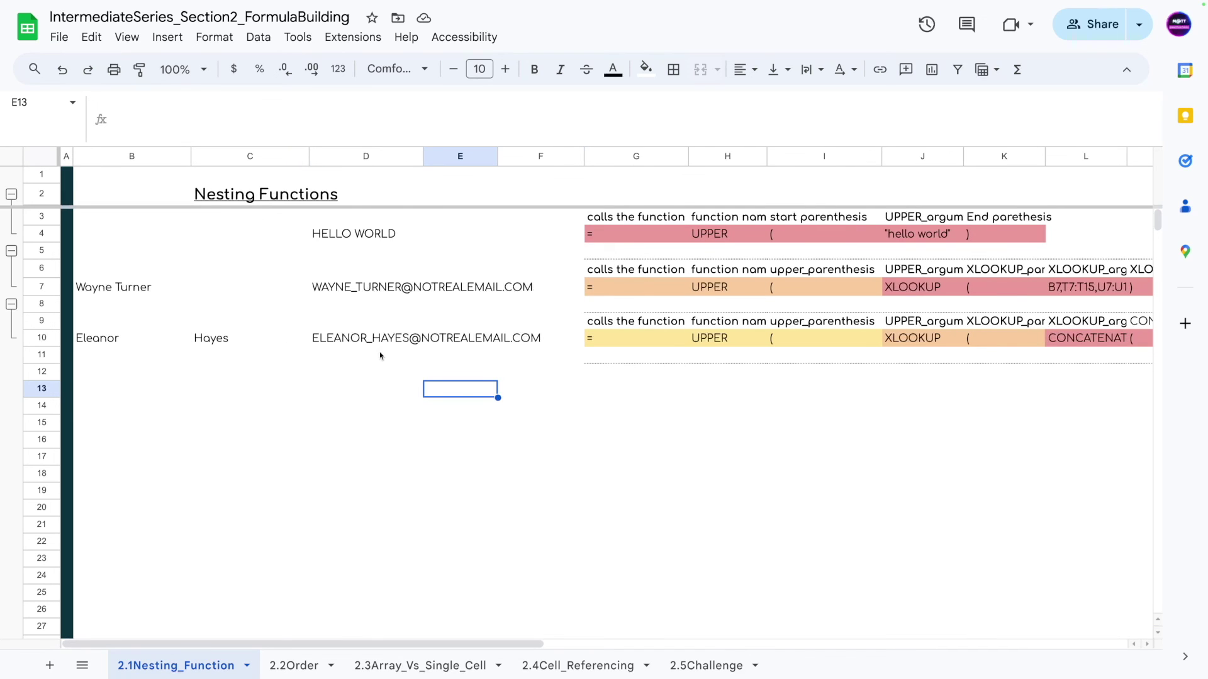